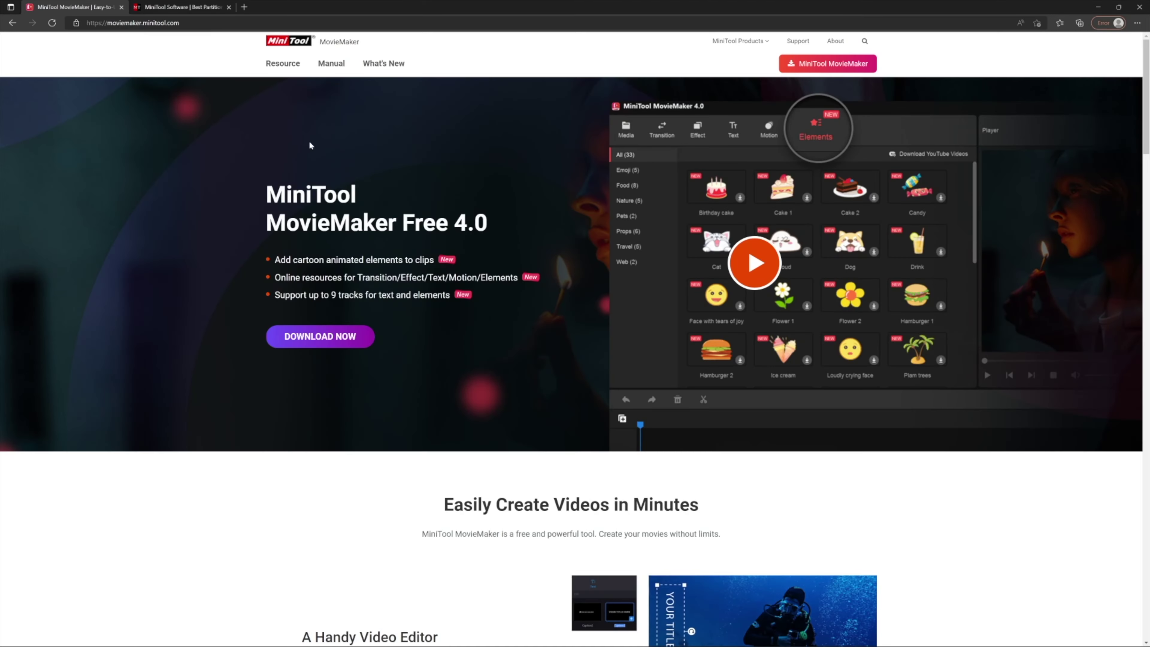
Check the MiniTool MovieMaker installer (mmm-setup.exe) downloading in Edge's Downloads flyout
scroll(303, 142, down, 15)
scroll(295, 136, up, 15)
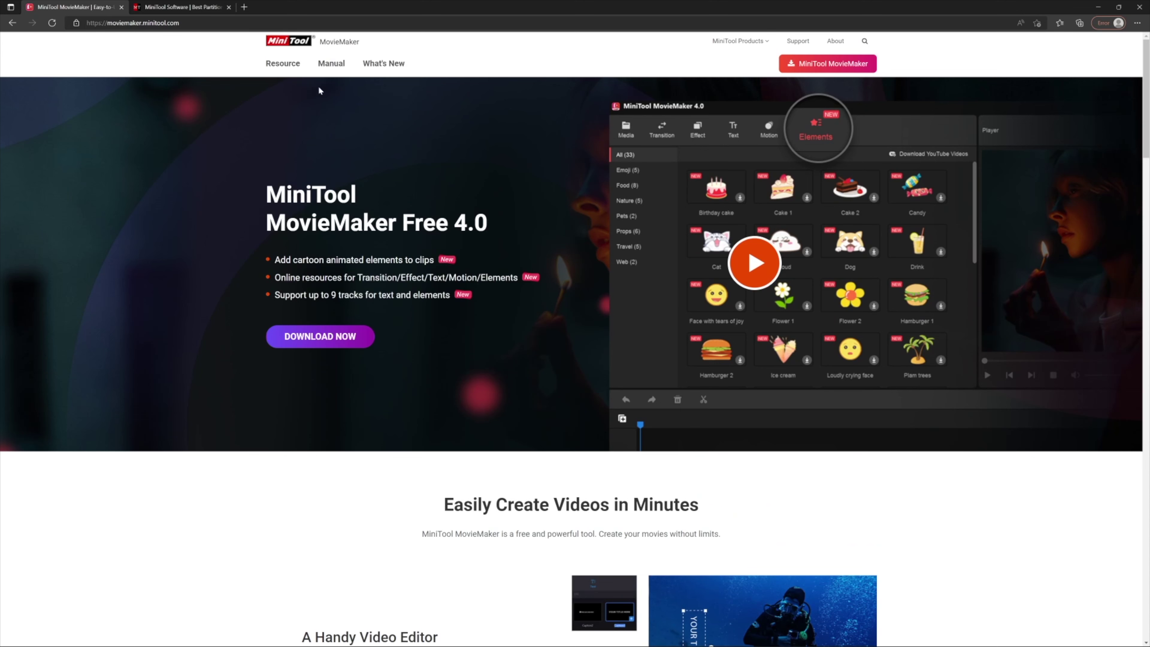
mouse_move(738, 44)
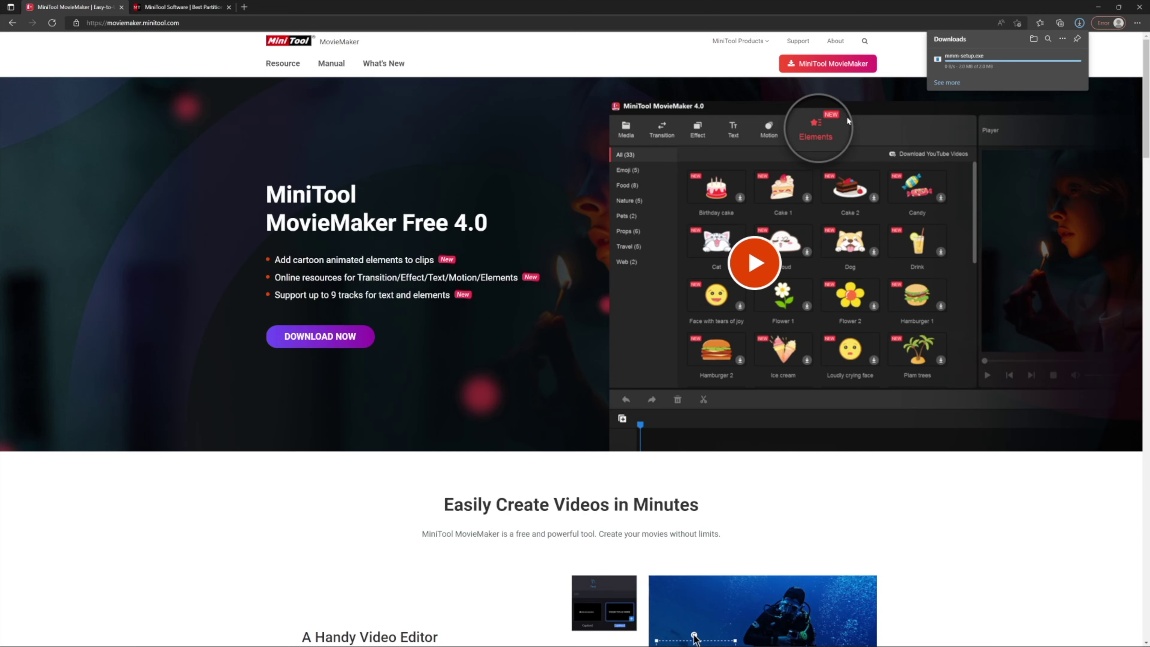
mouse_move(971, 72)
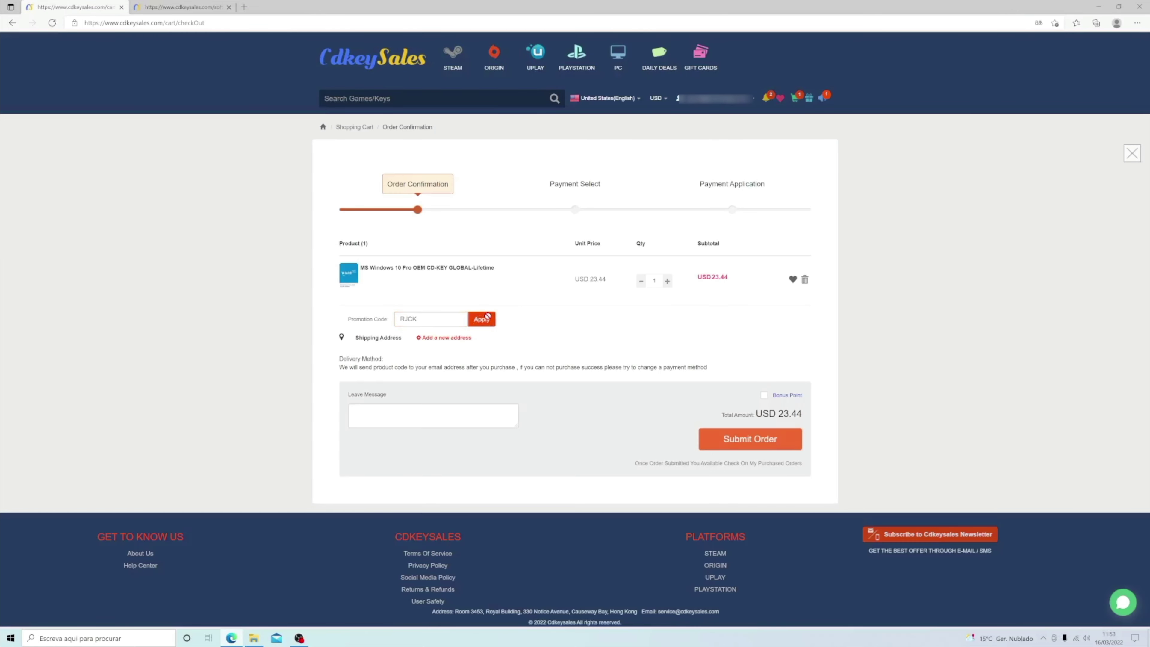
Apply the entered promotion code to the Windows 10 Pro OEM key order
click(482, 319)
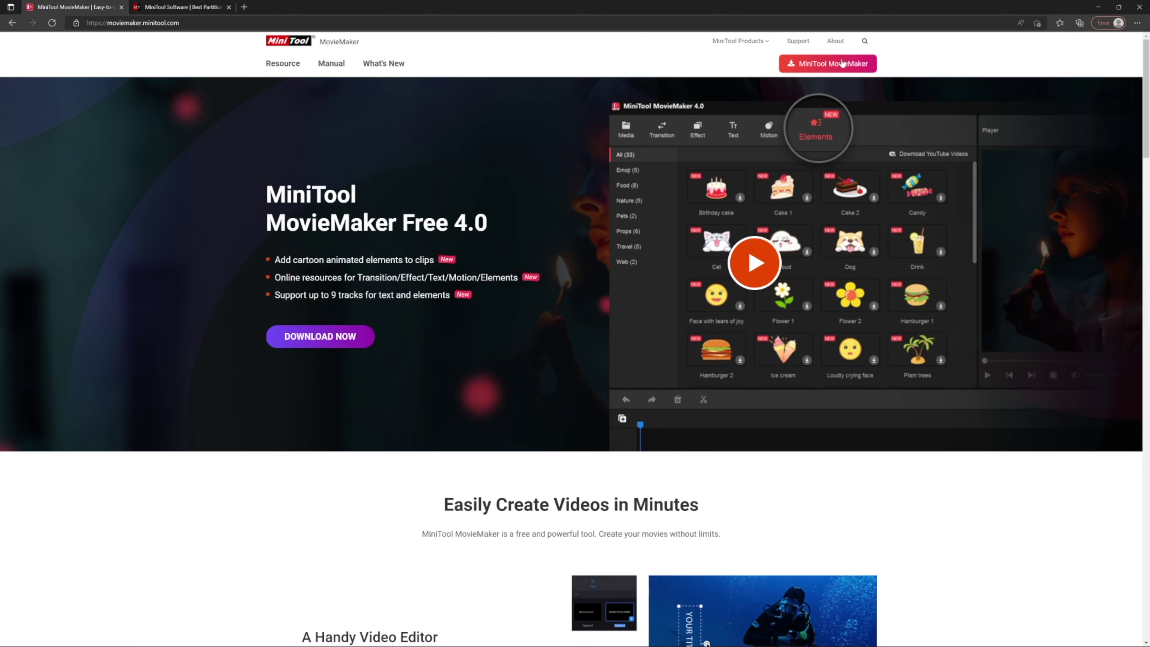
click(841, 63)
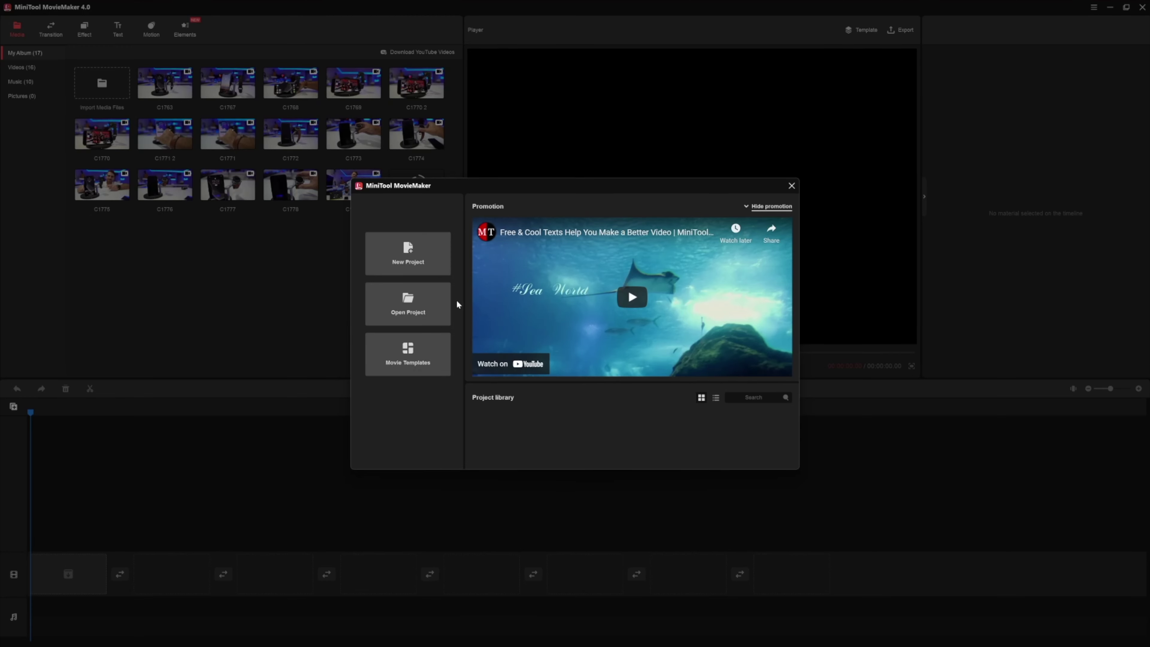
Fill the Photo Book template with clips C1763, C1767, C1768, C1769, C1771 2 and C1772
click(429, 344)
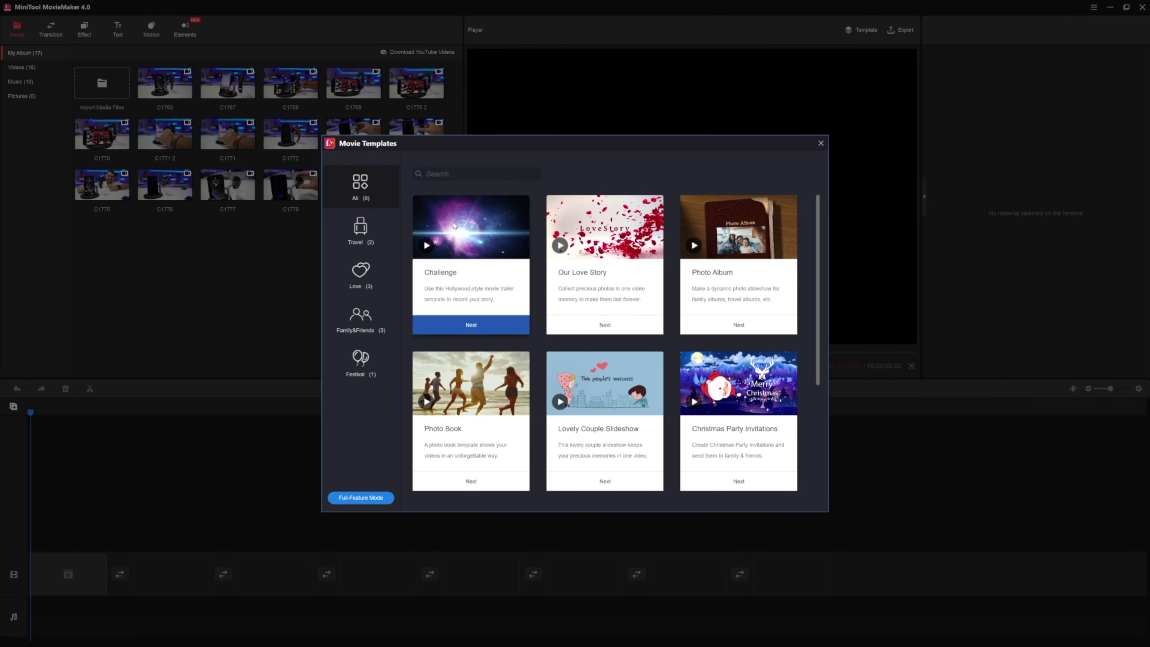
scroll(605, 325, down, 1)
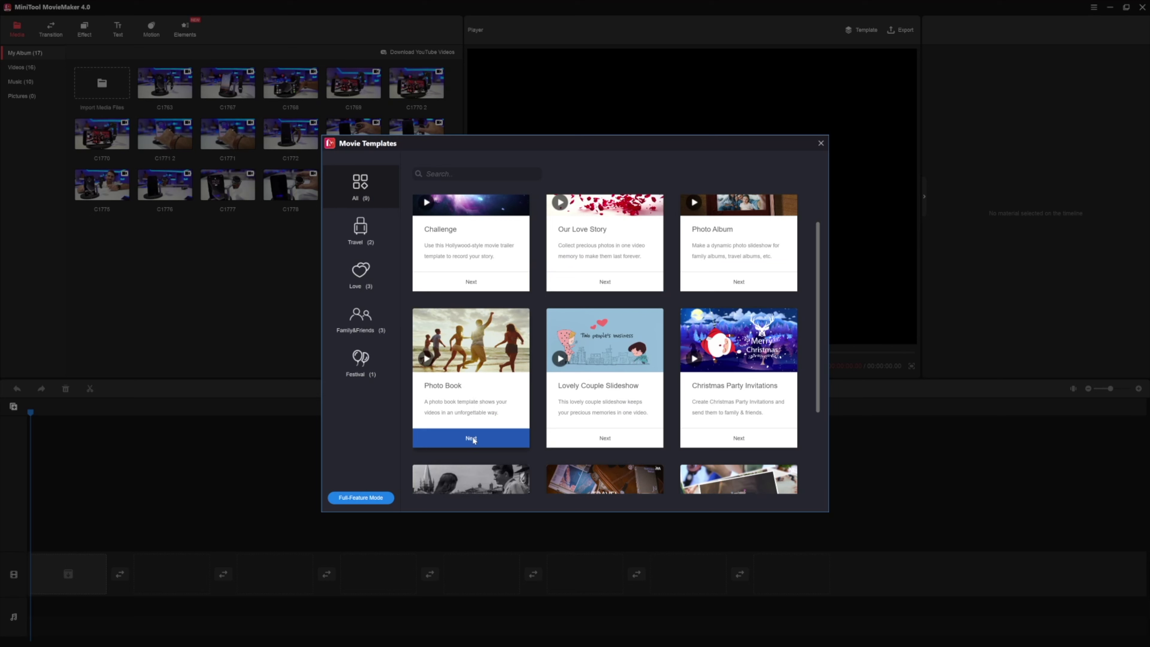
click(471, 438)
click(427, 272)
ctrl+click(477, 273)
ctrl+click(527, 272)
ctrl+click(577, 272)
ctrl+click(728, 272)
ctrl+click(829, 272)
click(780, 444)
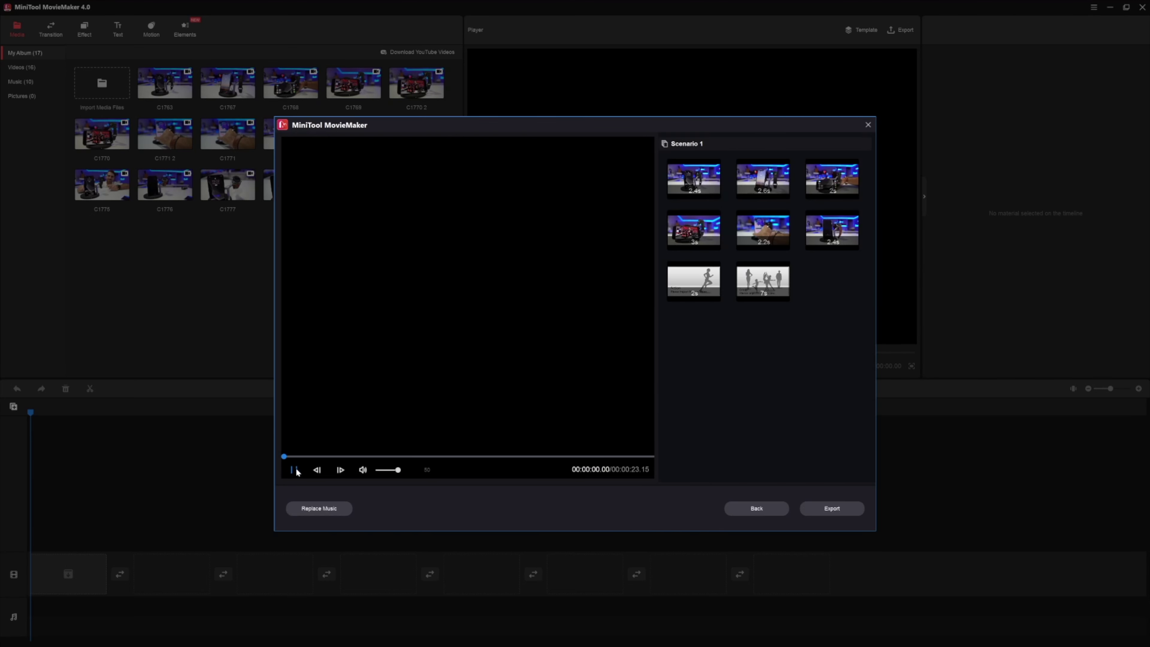
Preview the template, trim one scene to a later portion, and export the video
click(294, 470)
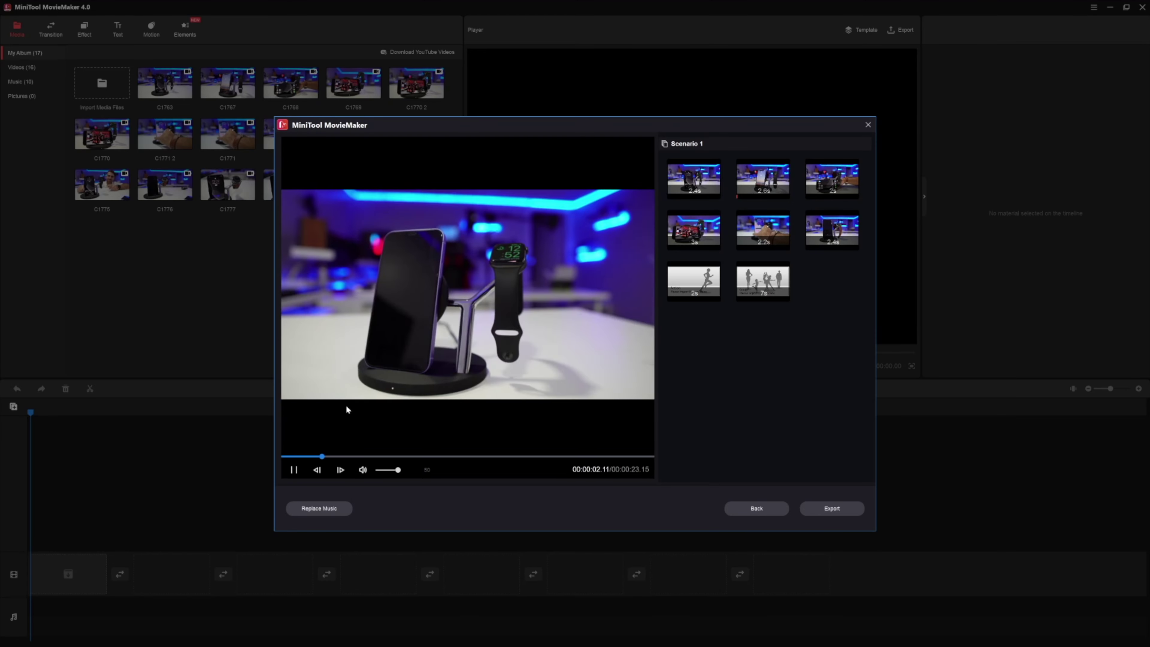
click(346, 404)
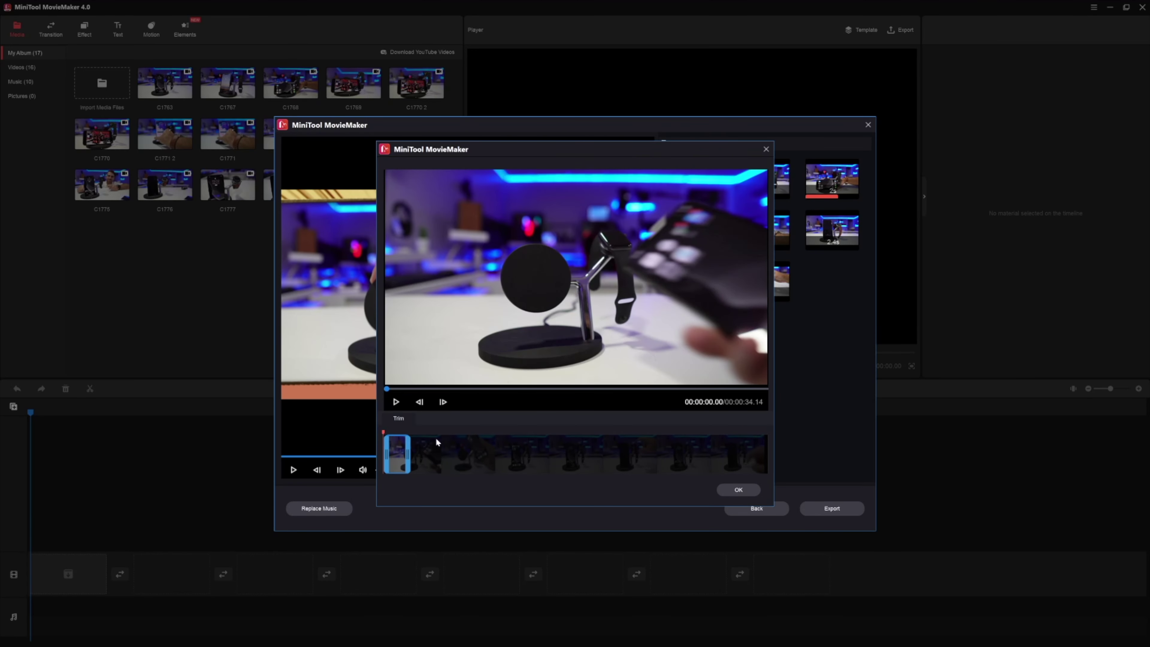
drag(405, 448, 462, 450)
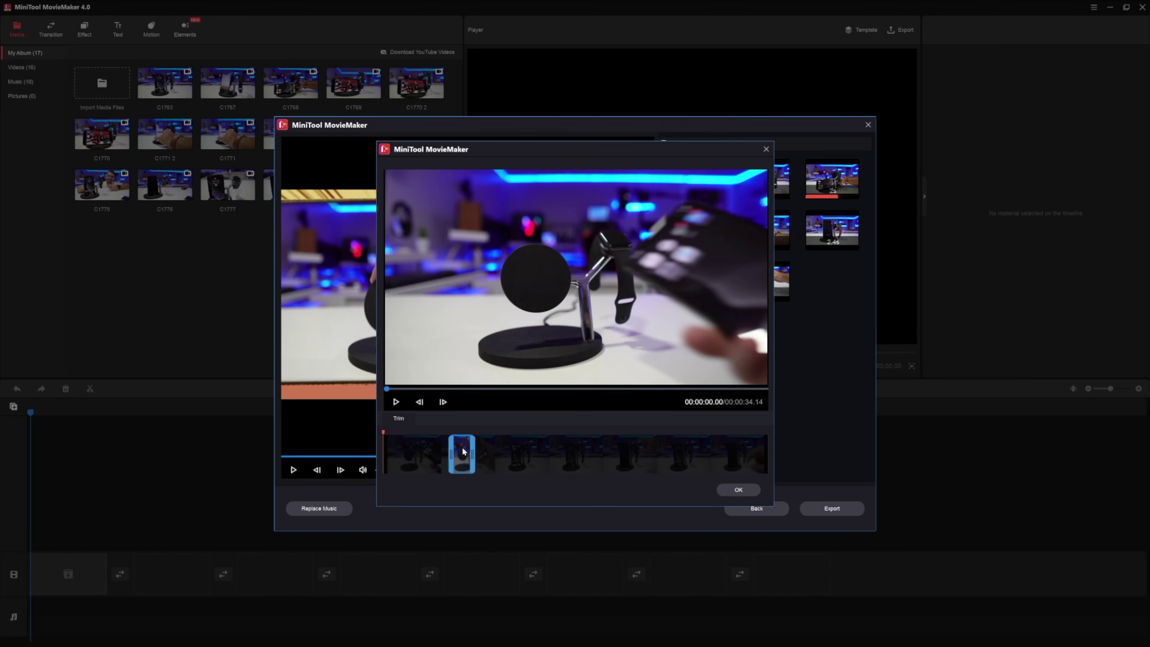
click(738, 490)
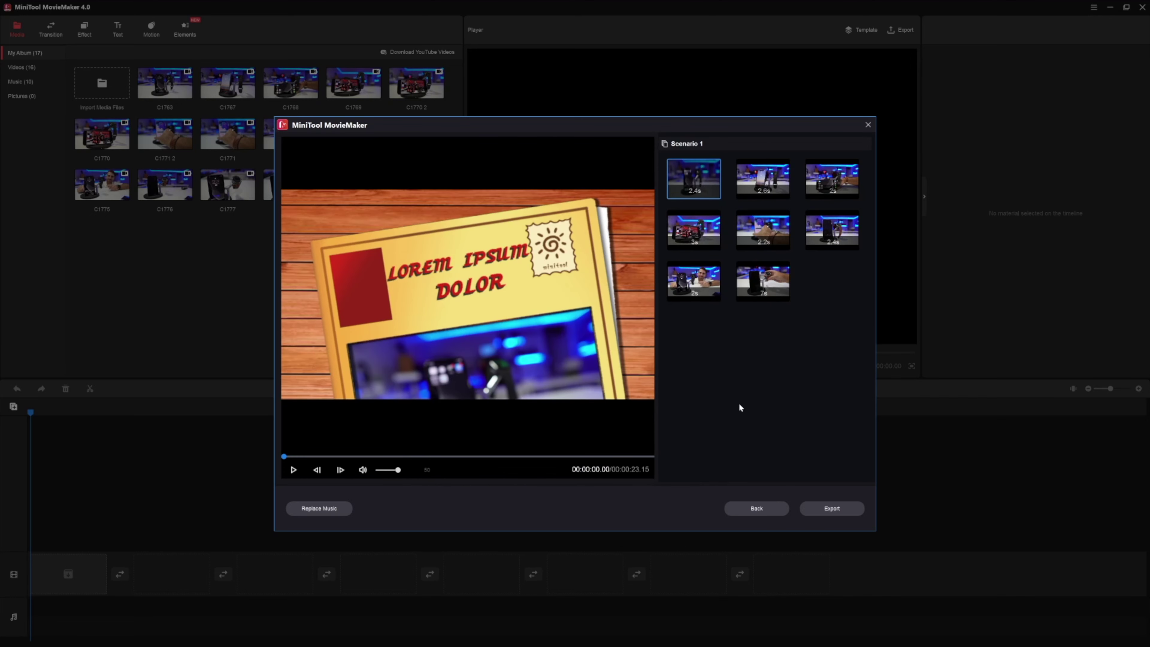
click(829, 508)
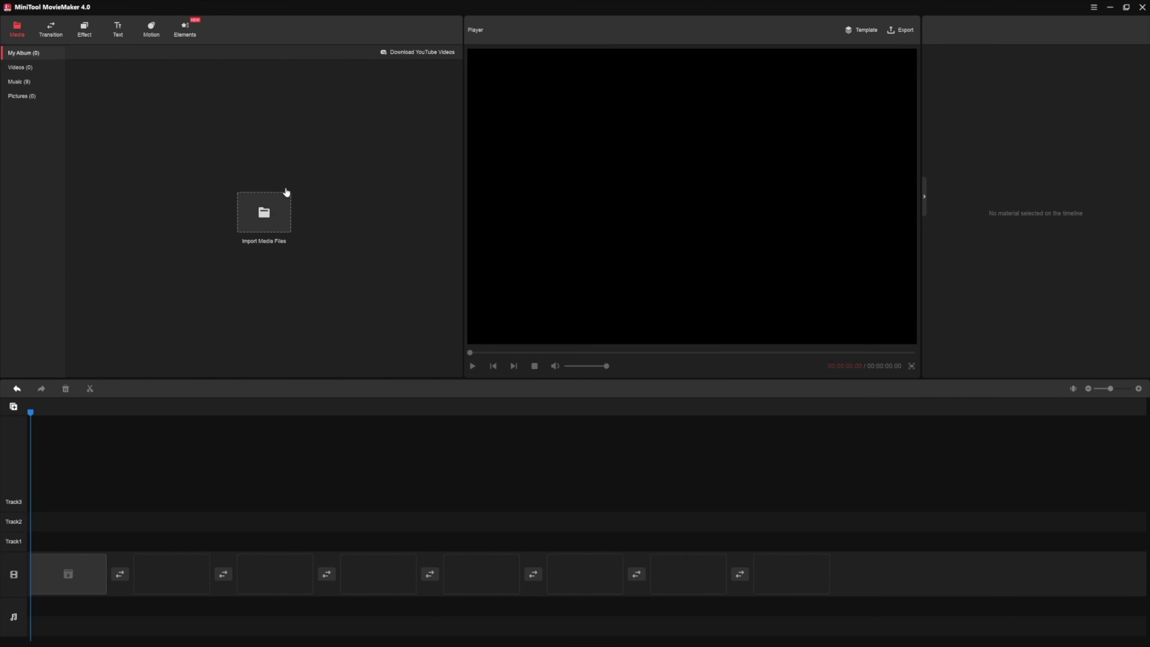
click(870, 35)
scroll(588, 303, down, 4)
scroll(615, 302, up, 4)
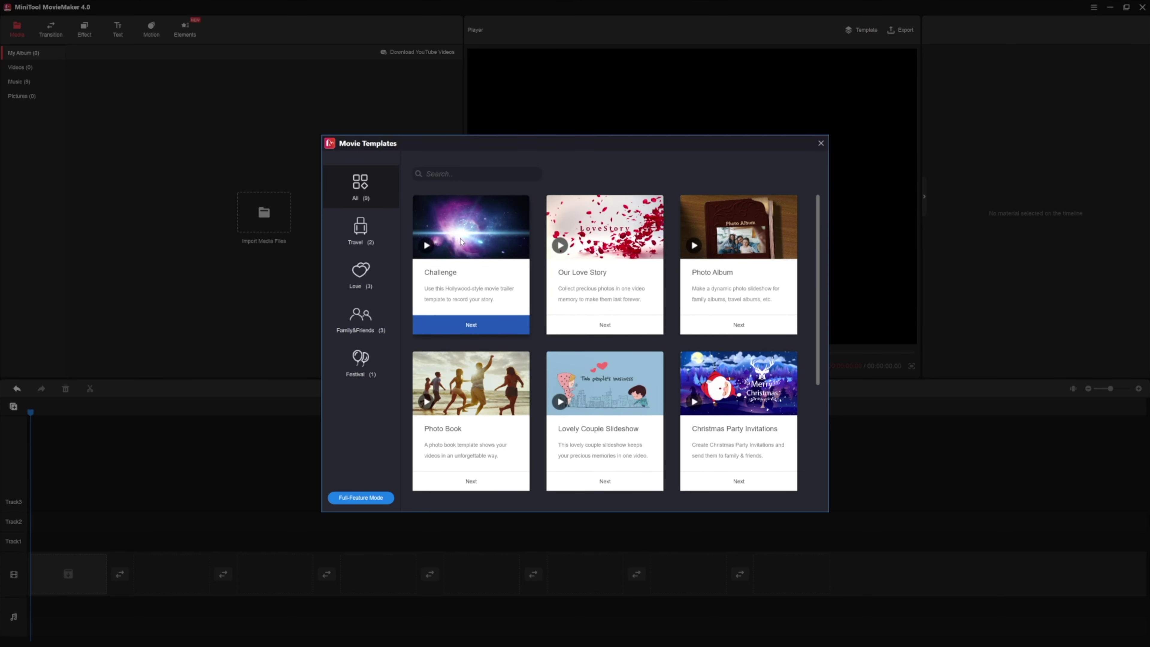
click(820, 144)
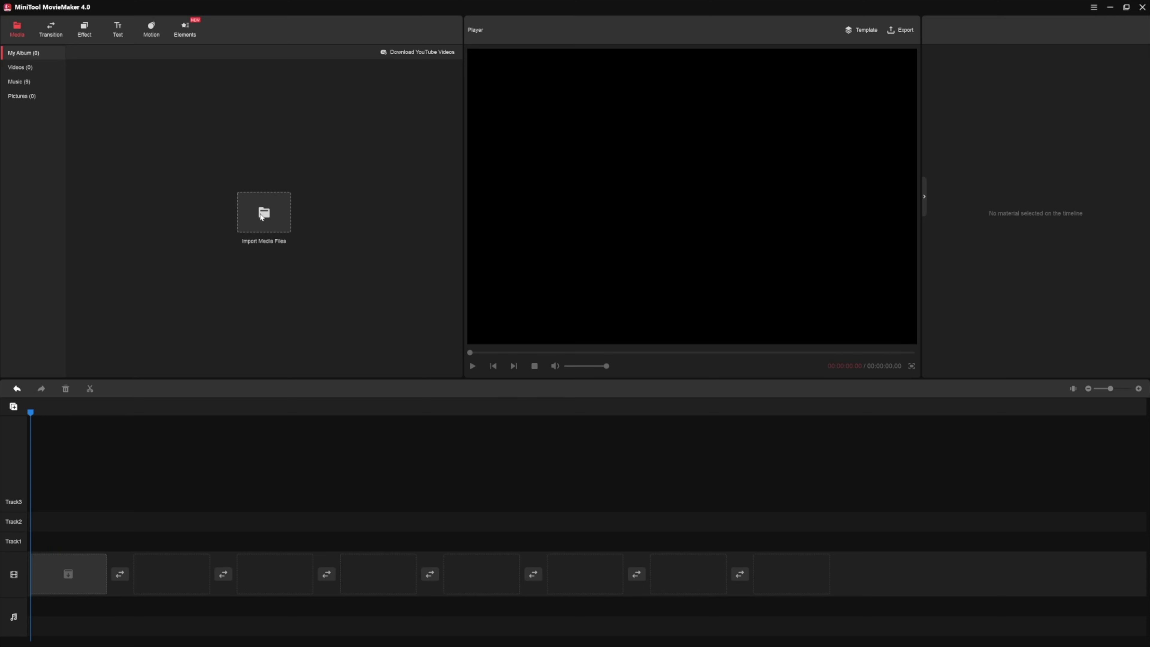
click(262, 218)
Import C1782.MP4 and ZOOM0001.MP3 into the media library
click(116, 71)
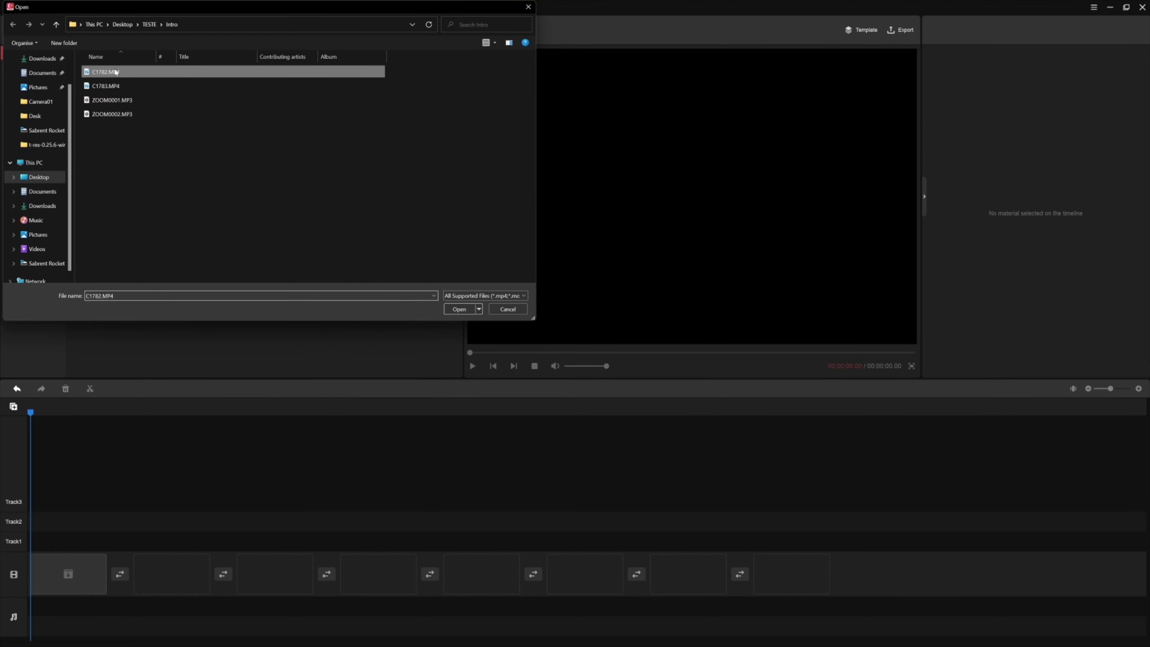
ctrl+click(126, 105)
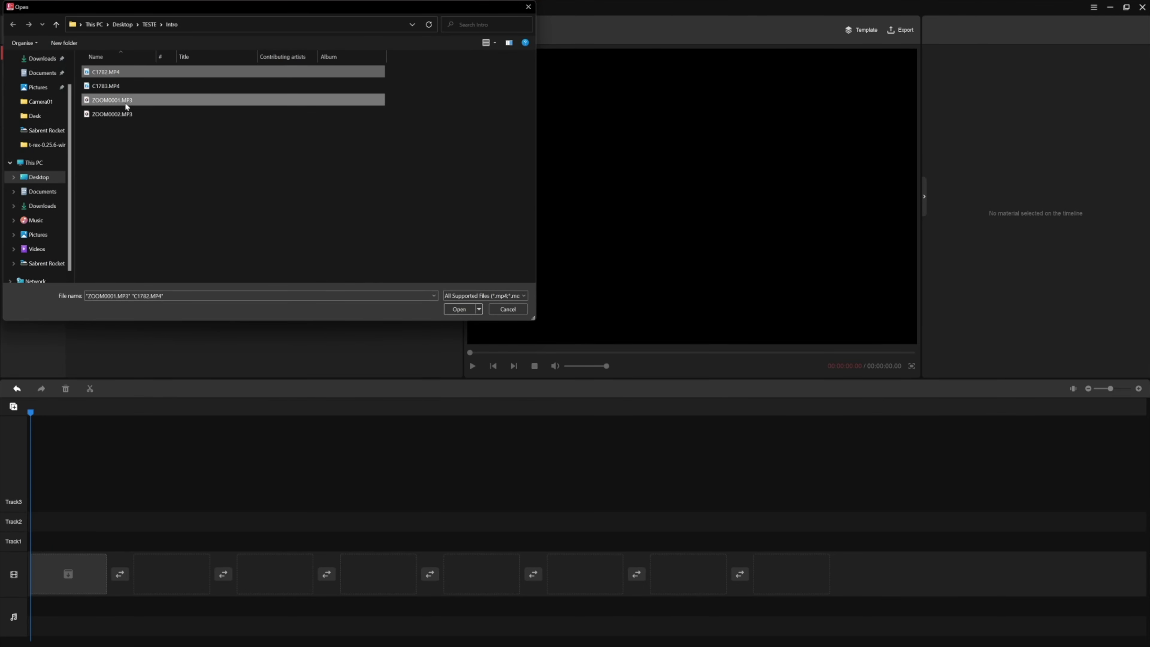
click(460, 310)
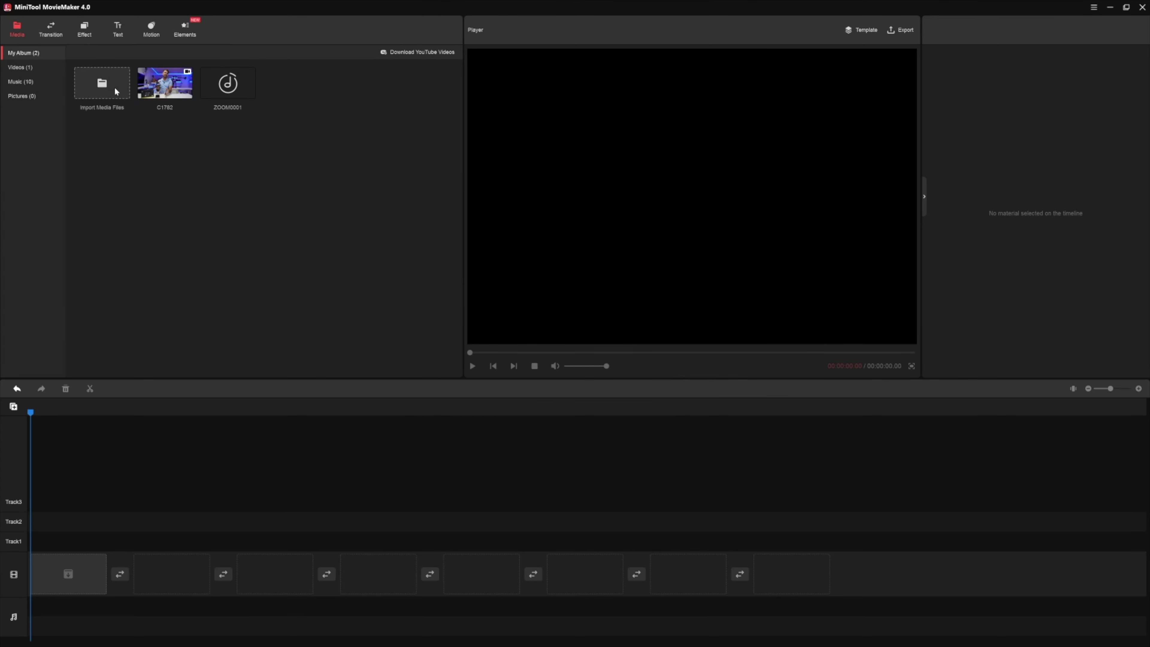
Import product clips C1763 through C1778 from the parent TESTE folder
click(102, 84)
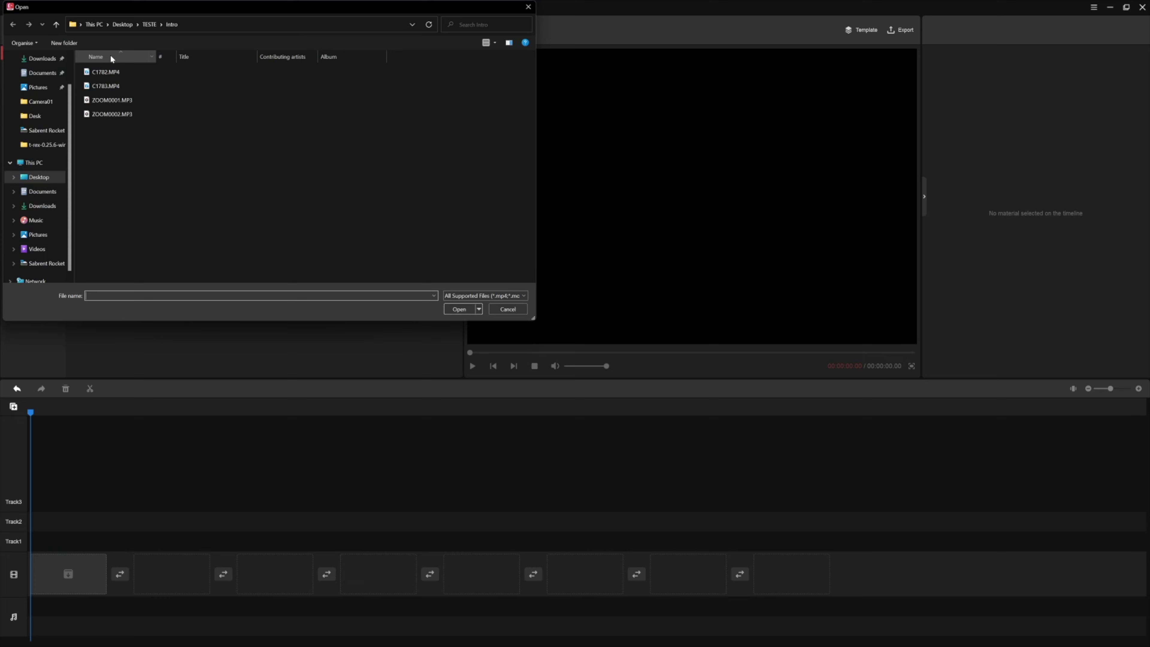
key(alt+Up)
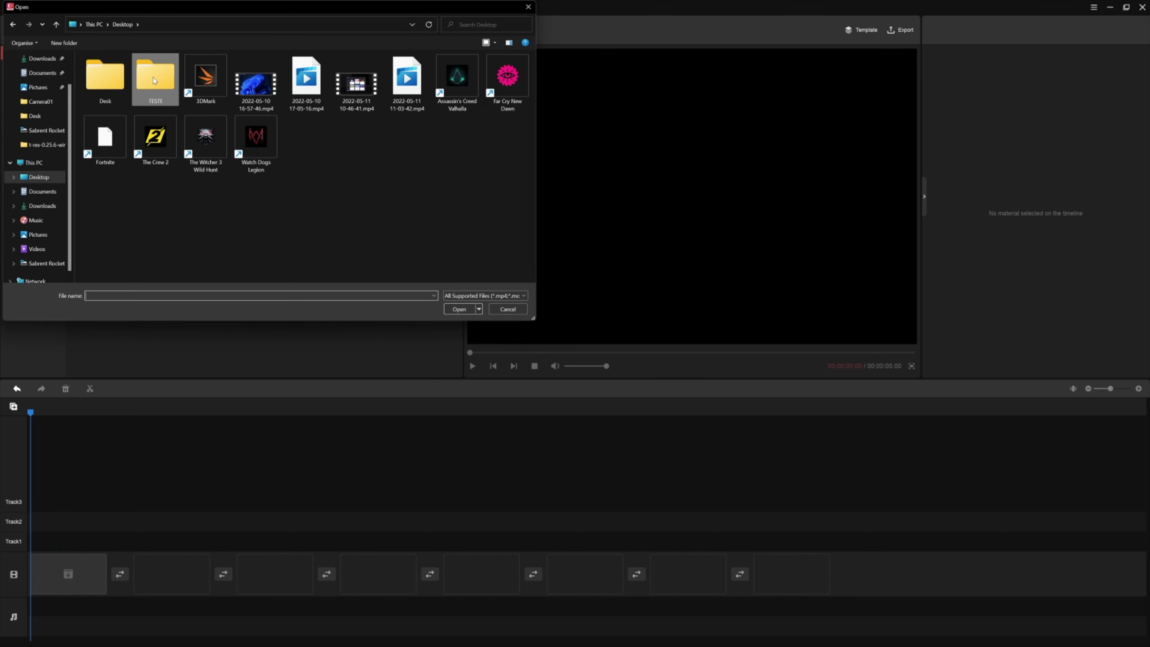
drag(77, 135, 521, 224)
click(459, 310)
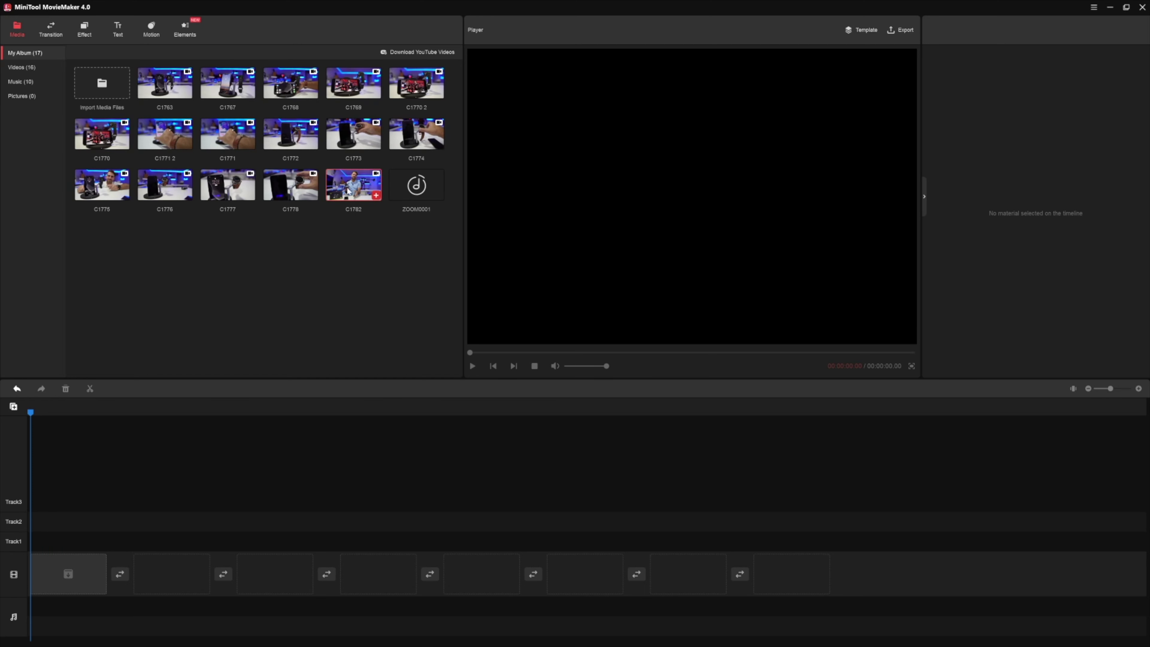
Add C1782 to the video track and ZOOM0001 to the music track, starting near 00:00:01.07
click(376, 197)
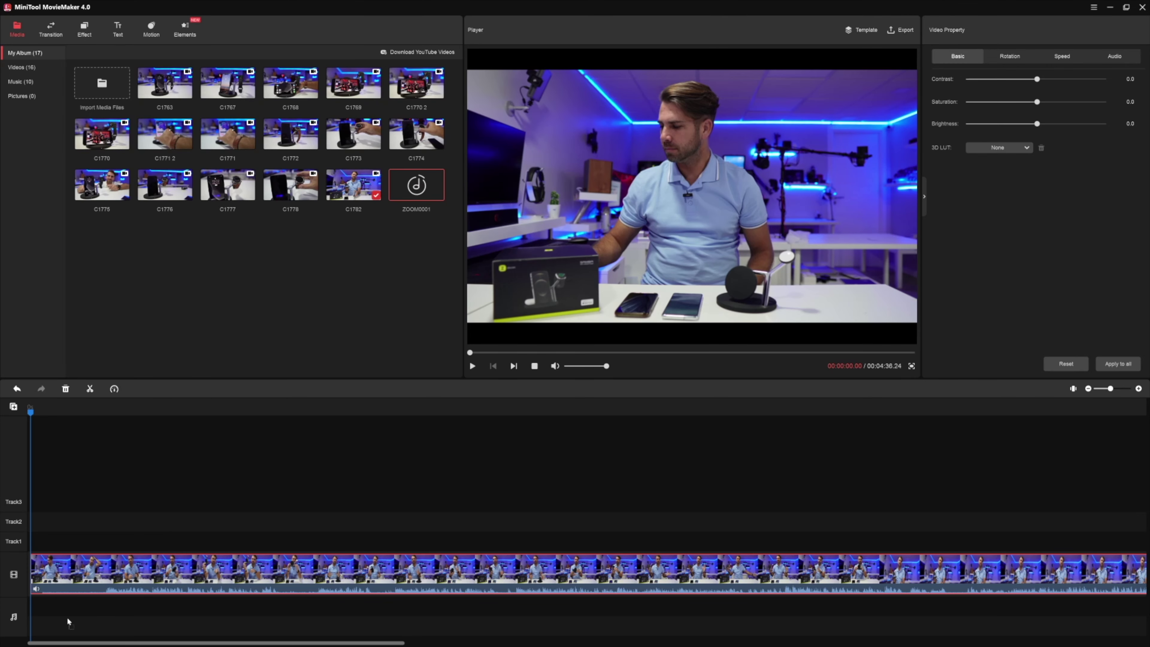
drag(69, 621, 69, 623)
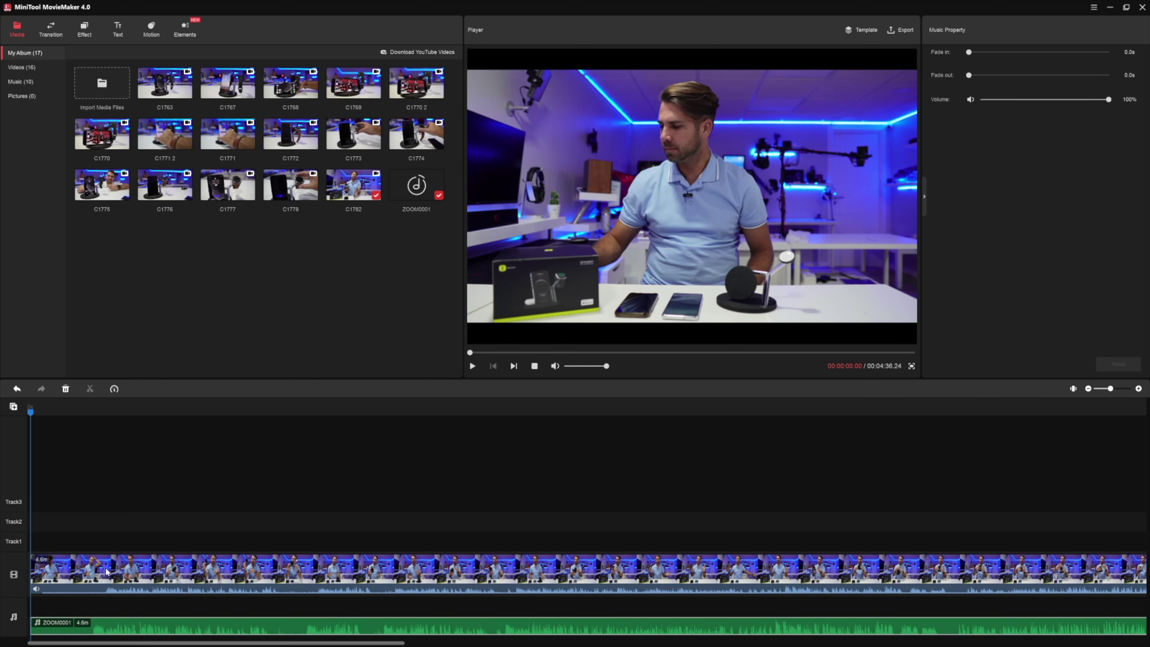
drag(105, 627, 119, 625)
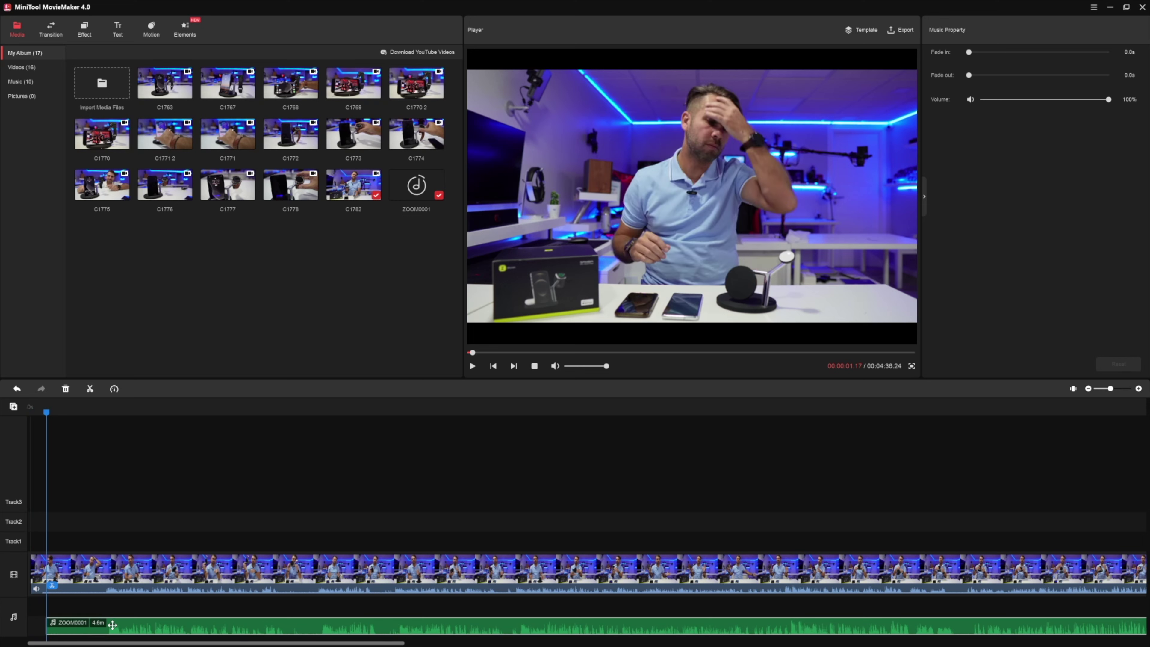
drag(111, 627, 110, 627)
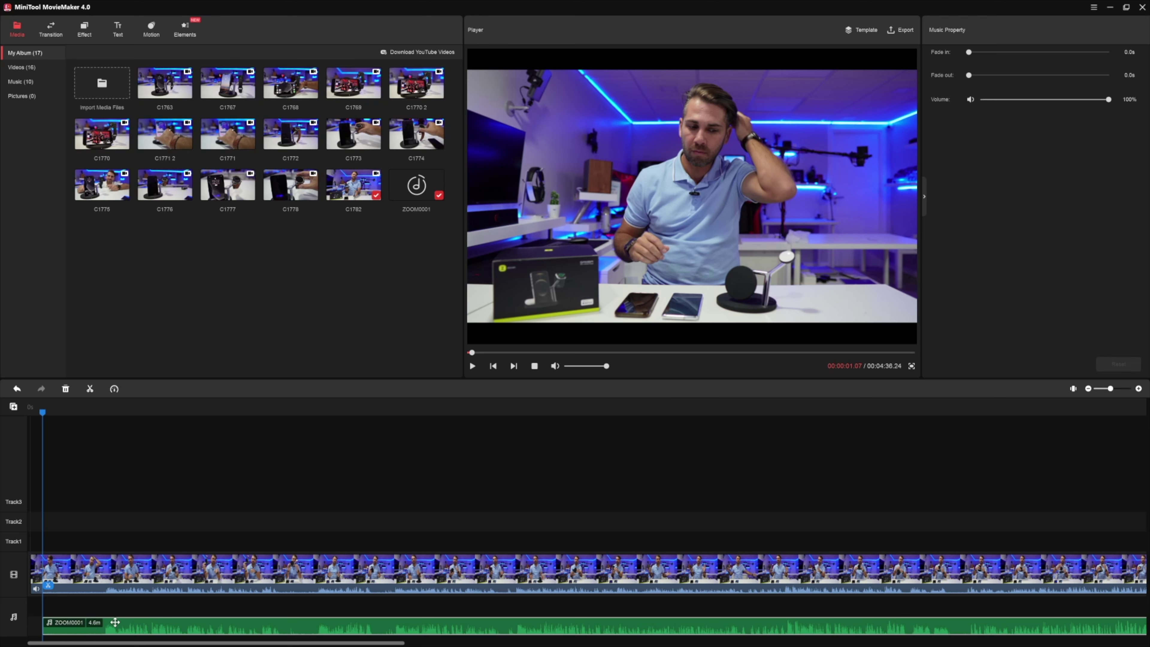
Delete the ZOOM0001 audio clip from the music track
right_click(115, 622)
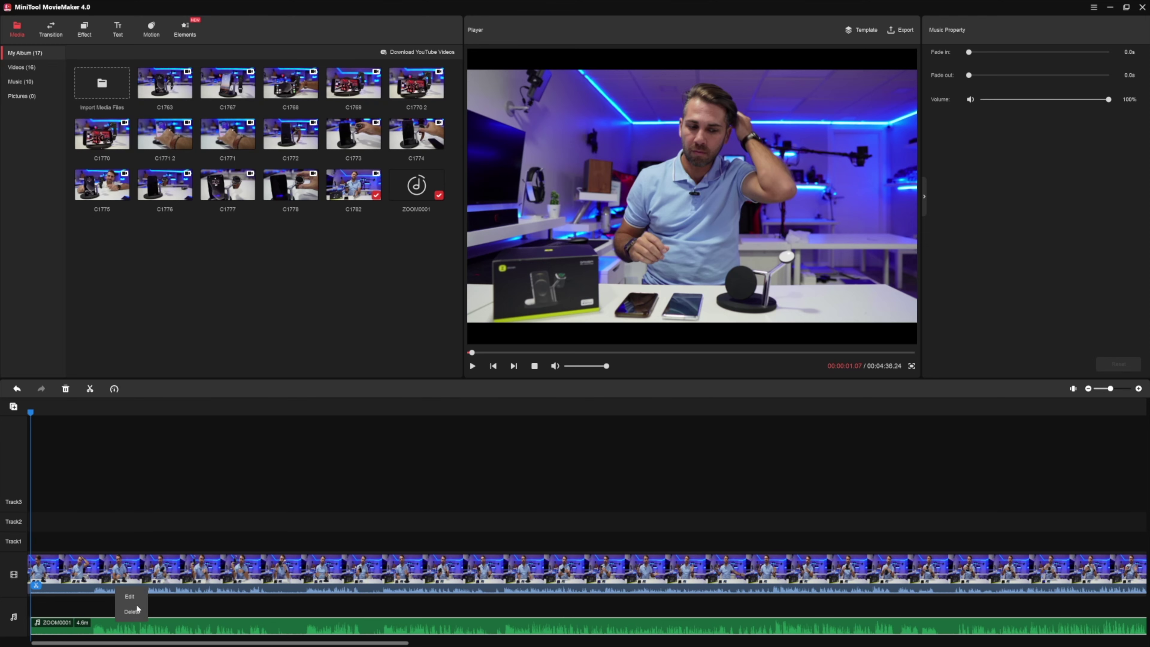
click(131, 611)
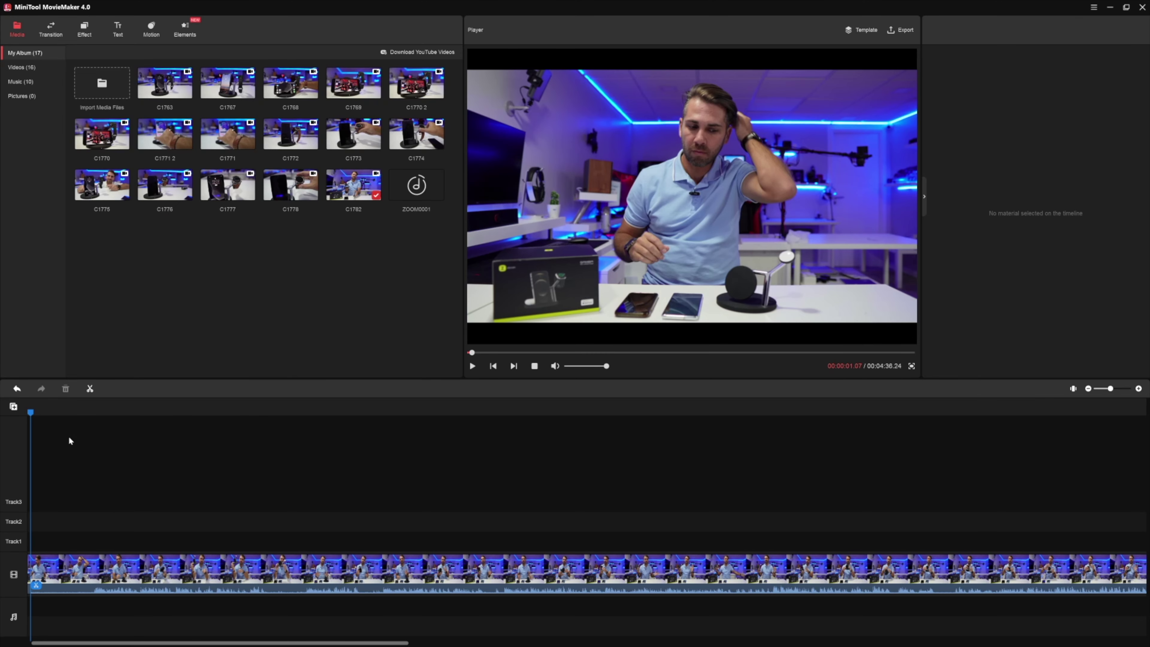
Split the main clip at about 7 seconds and delete the opening piece, leaving 4:29
drag(31, 415, 92, 413)
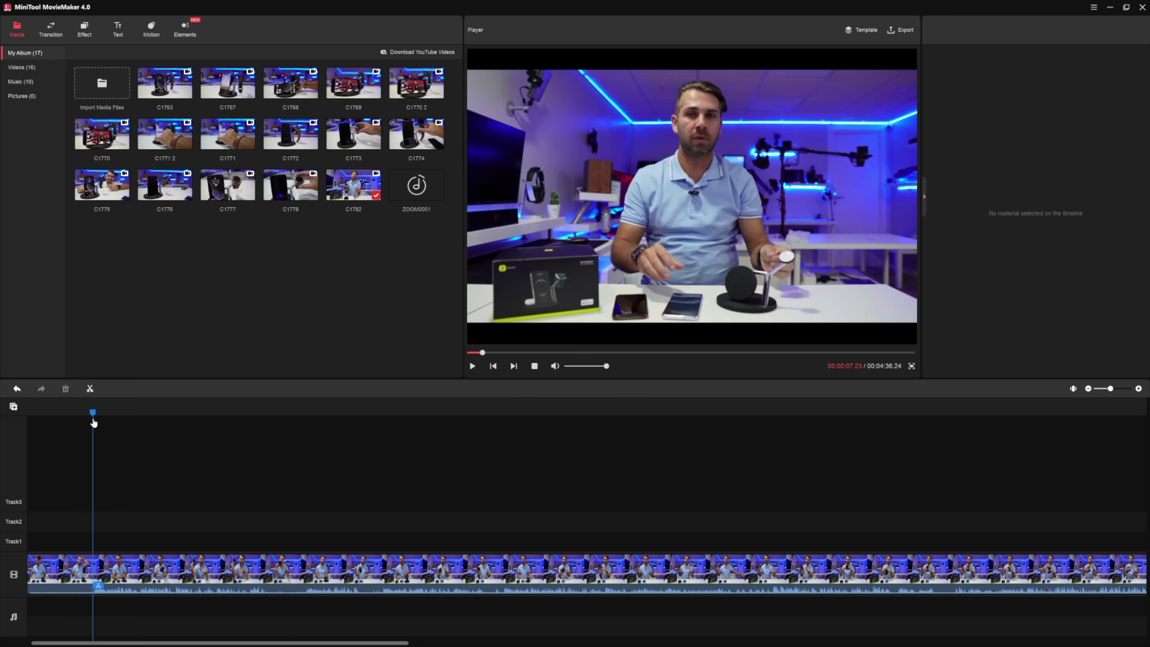
click(99, 586)
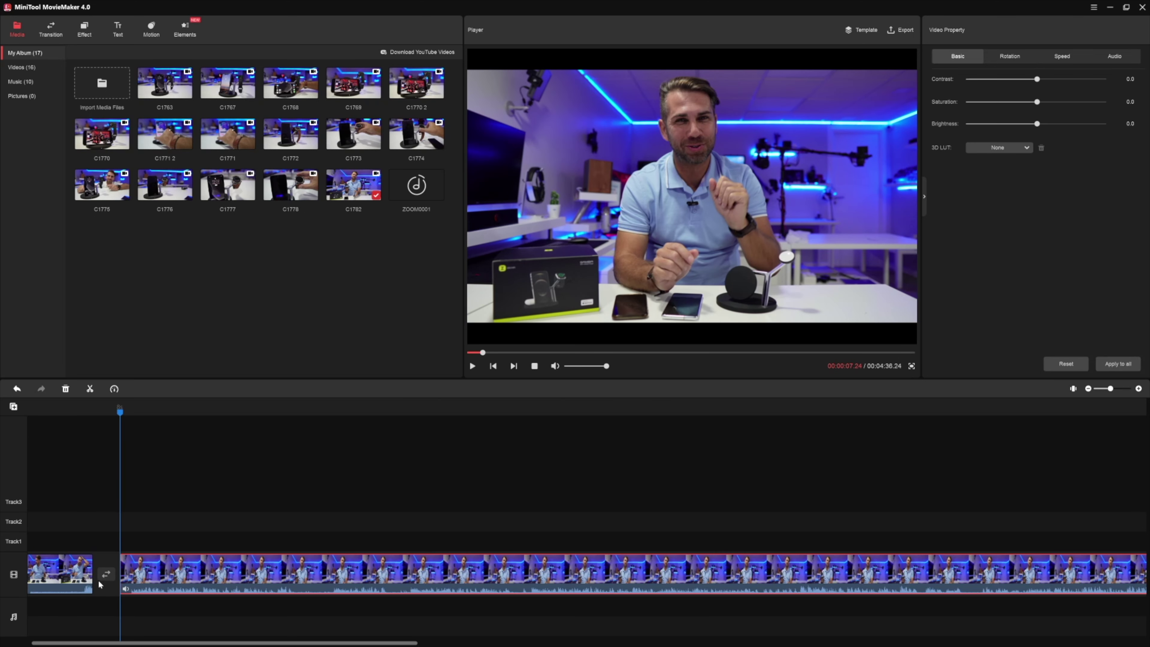
click(76, 578)
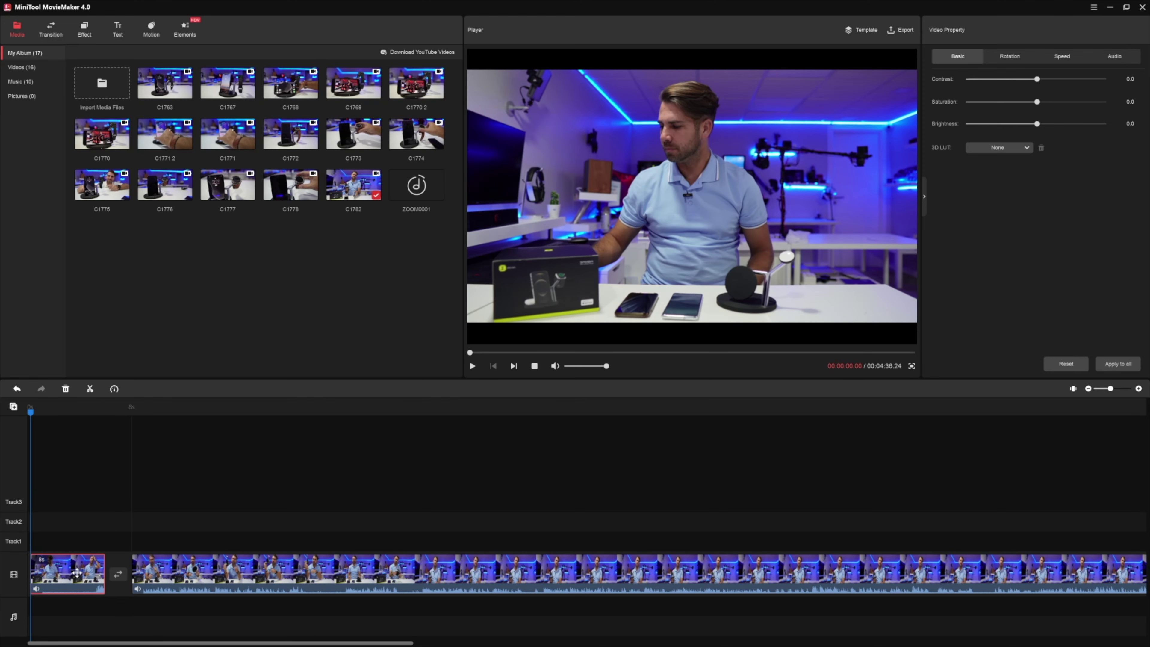
key(Delete)
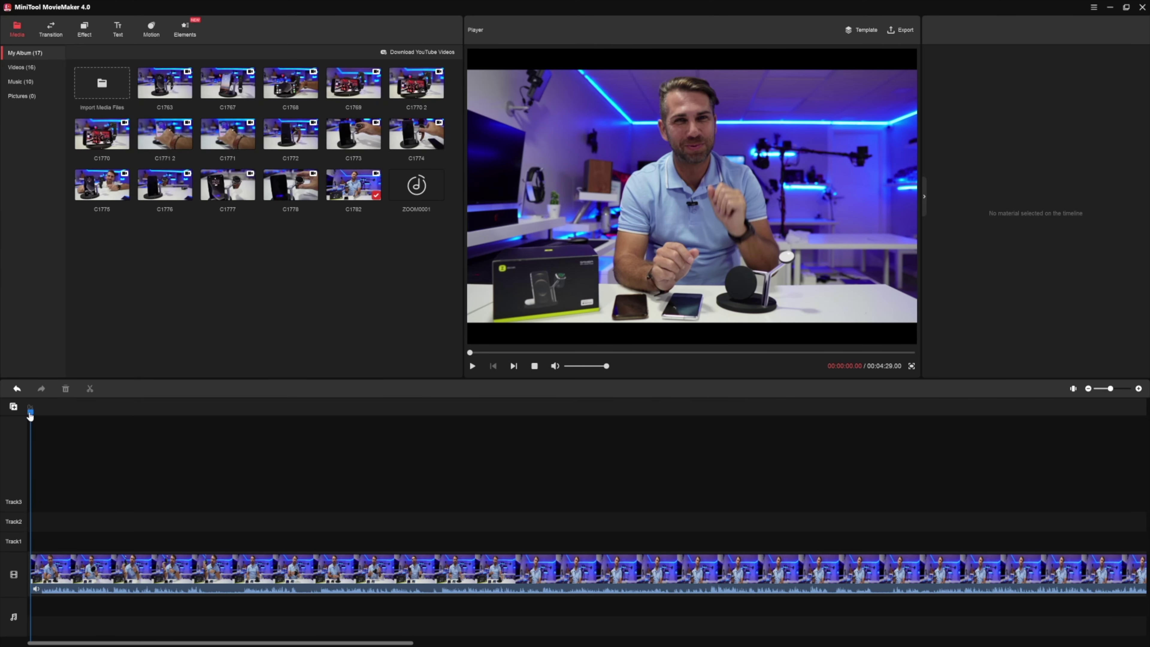
drag(30, 414, 173, 422)
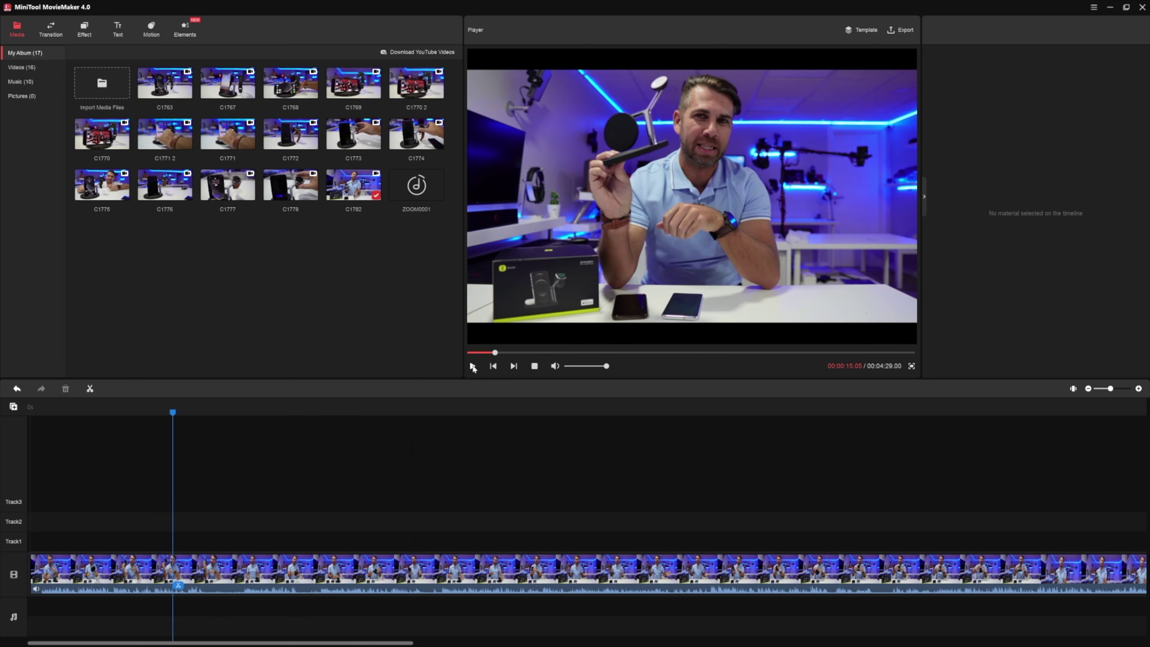
Play and pause the preview, then bring up the track options for adding an empty track
click(473, 367)
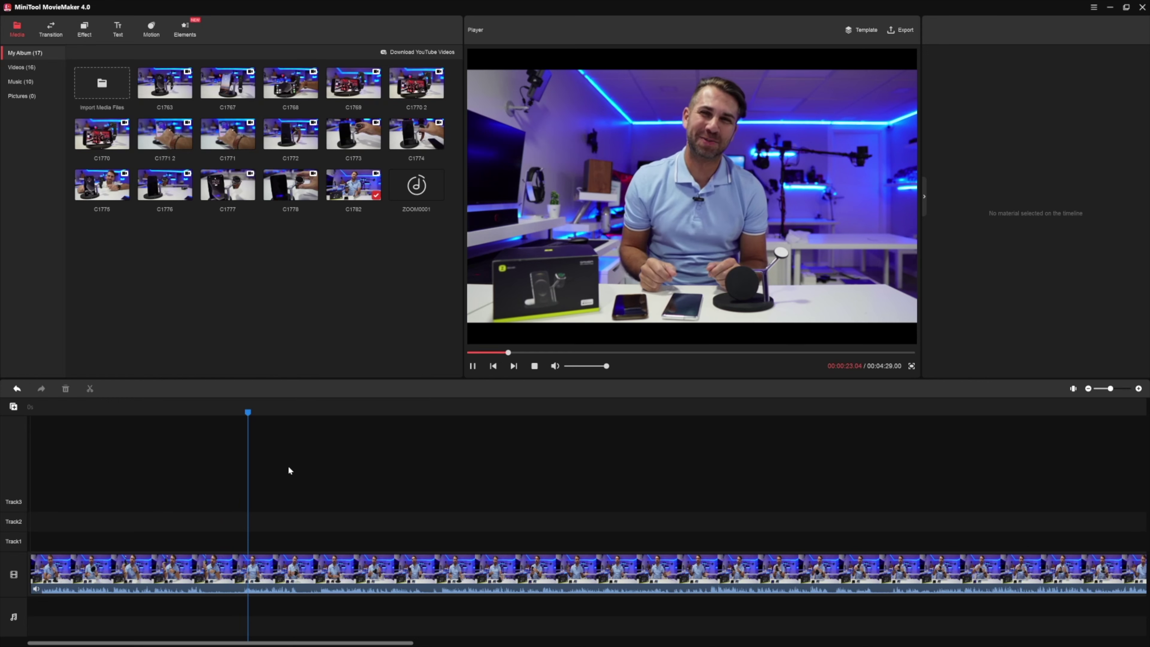
click(472, 366)
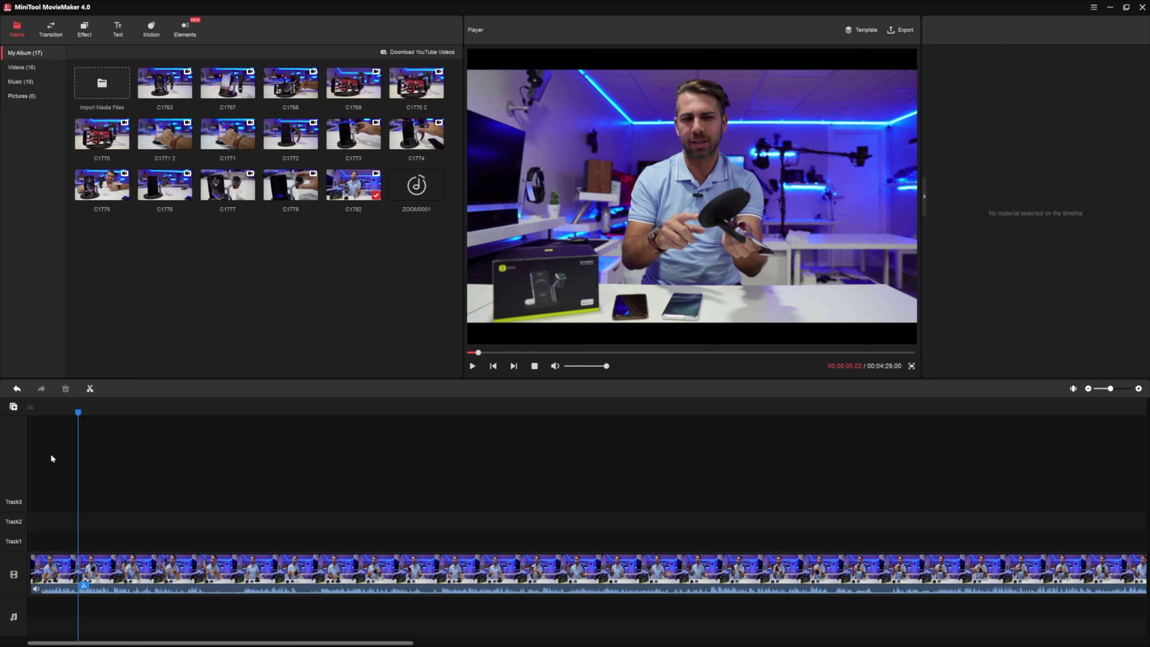
click(14, 406)
Append B-roll clips C1767 and C1771 after the main clip, extending the project to 5:11
mouse_move(231, 88)
drag(231, 82, 89, 503)
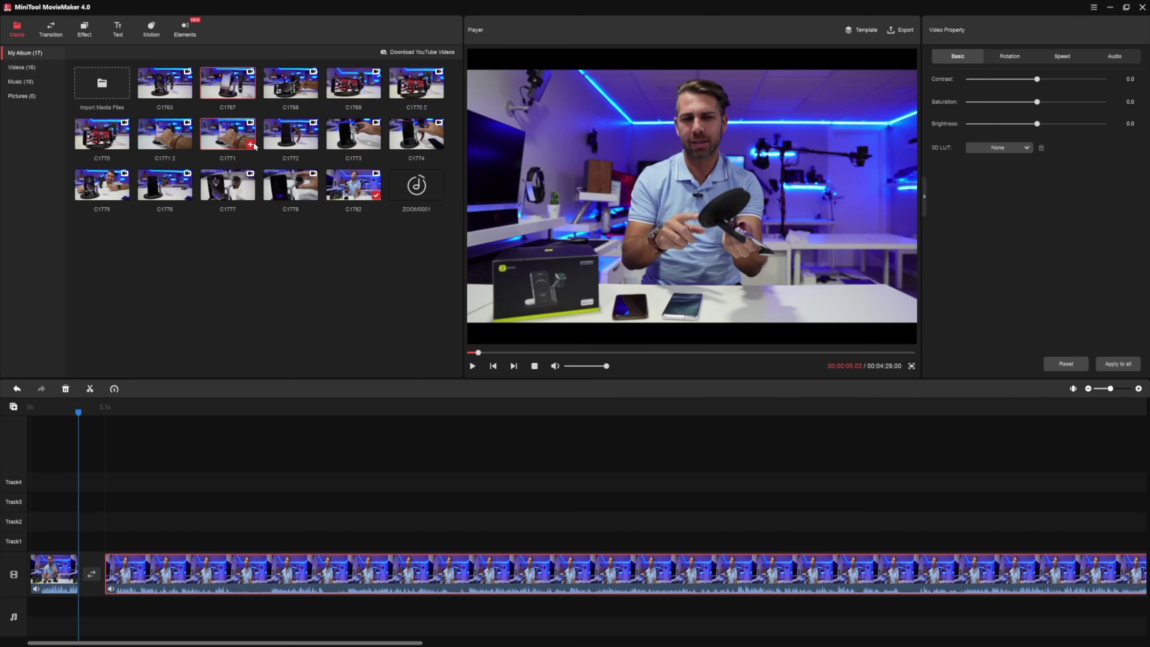
click(250, 144)
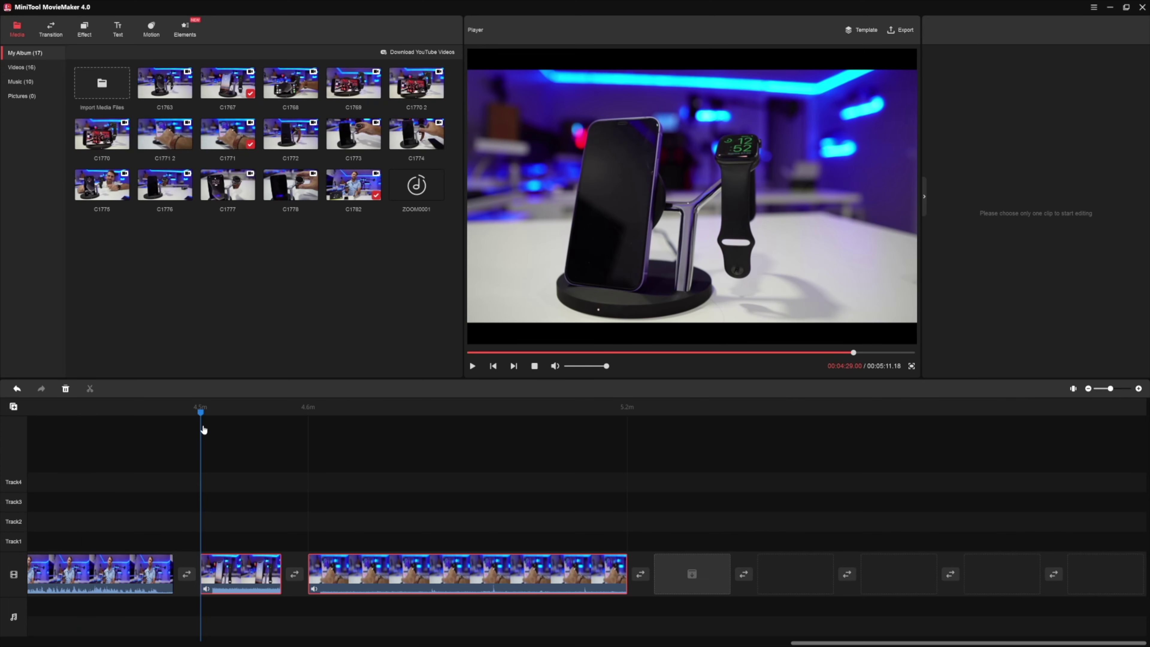
click(208, 591)
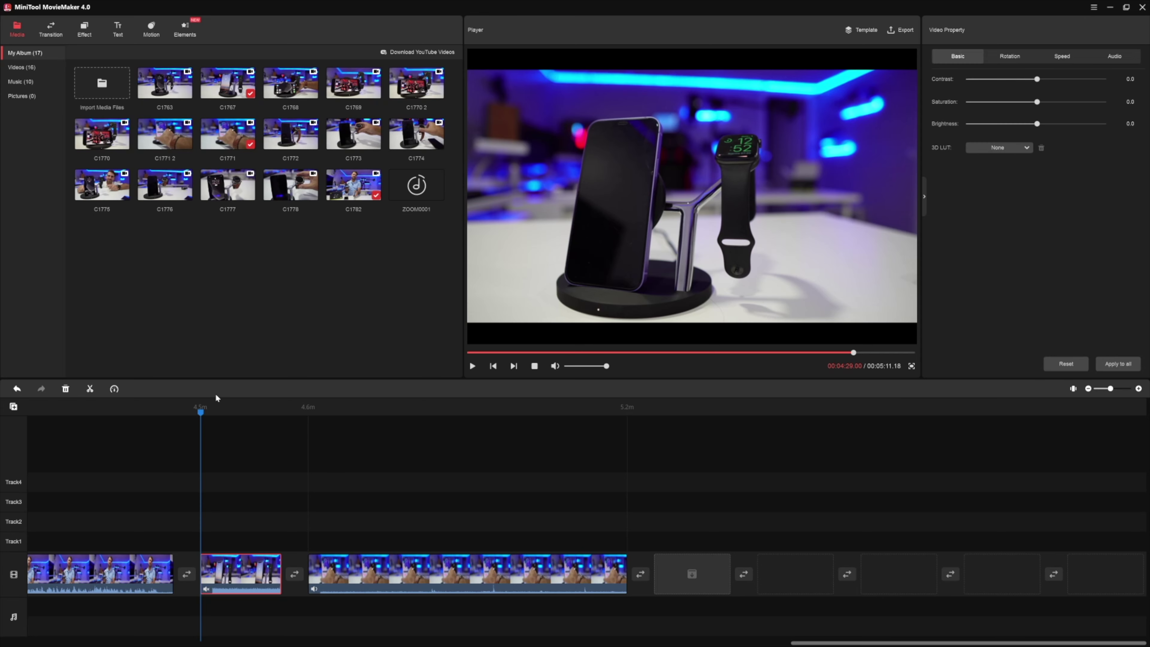
drag(196, 417, 180, 418)
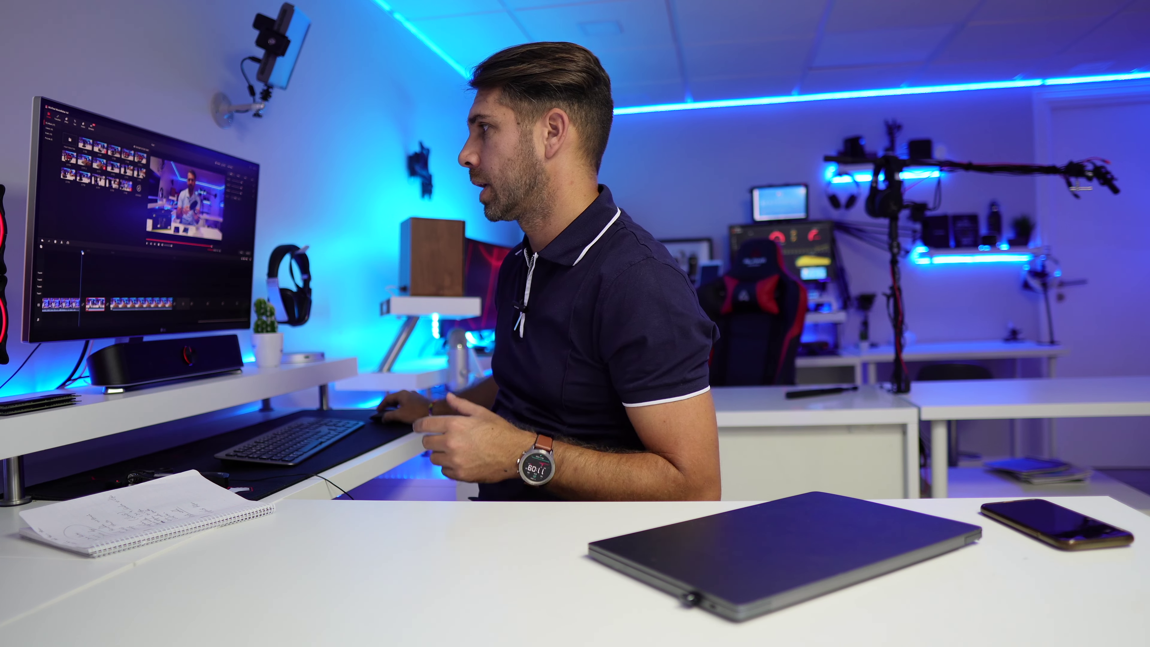
click(72, 253)
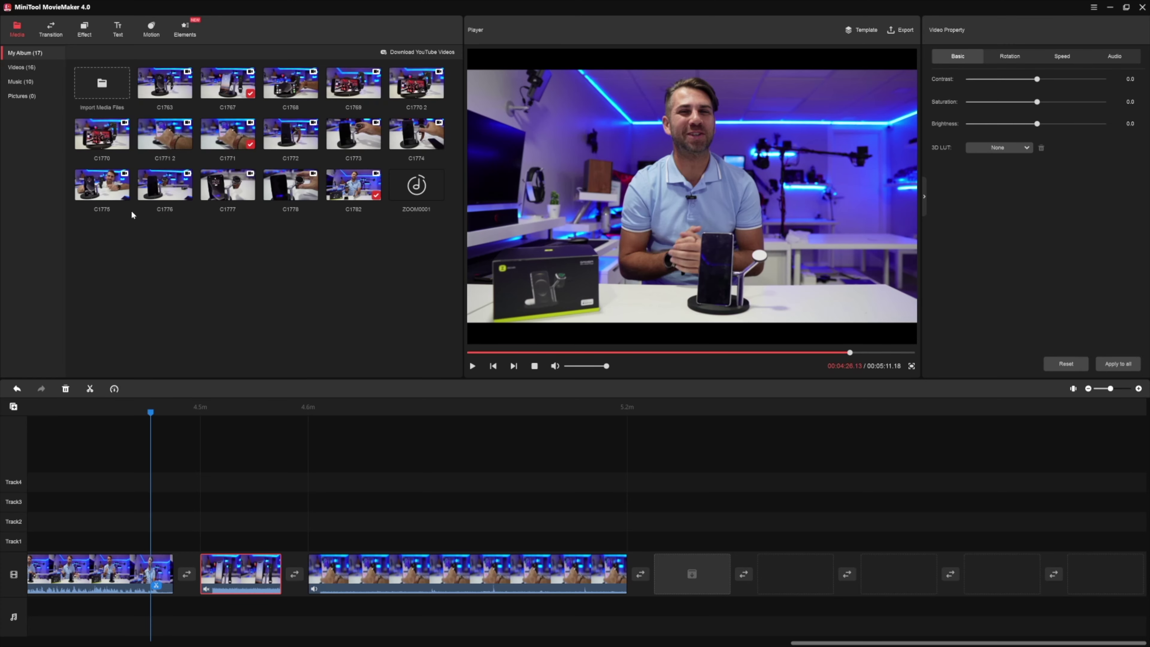
Show the Transition library of 97 effects, such as ChessBoard, Burst and Dissolve
click(50, 30)
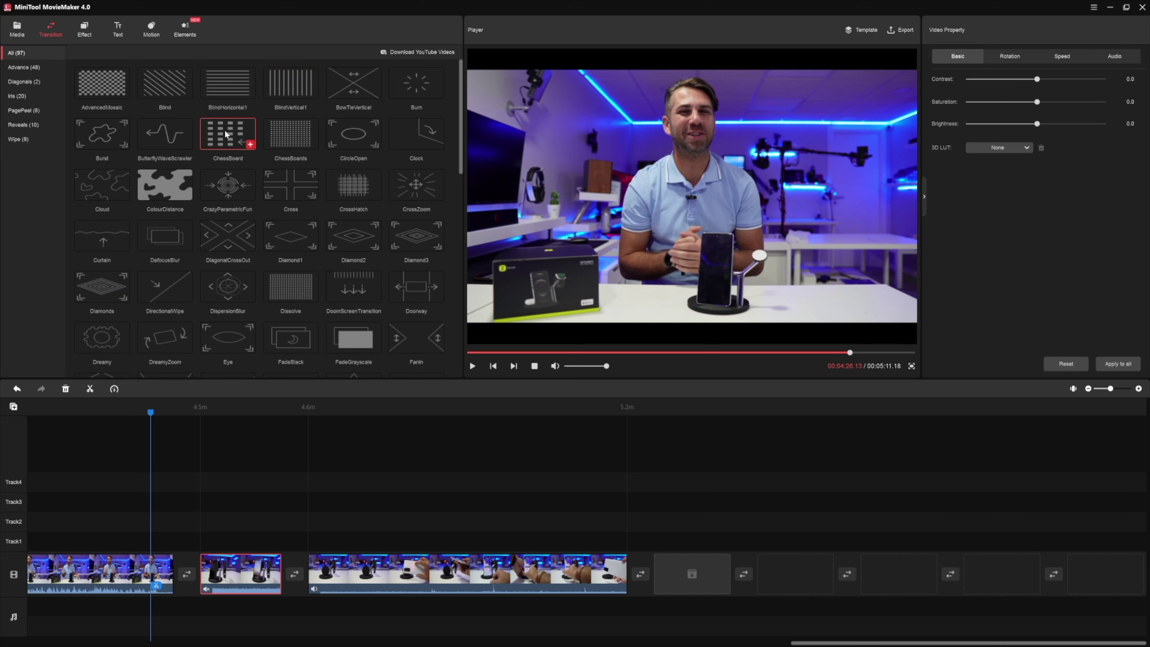
Insert the ChessBoard transition between the main clip and the first B-roll clip, then preview it
click(187, 576)
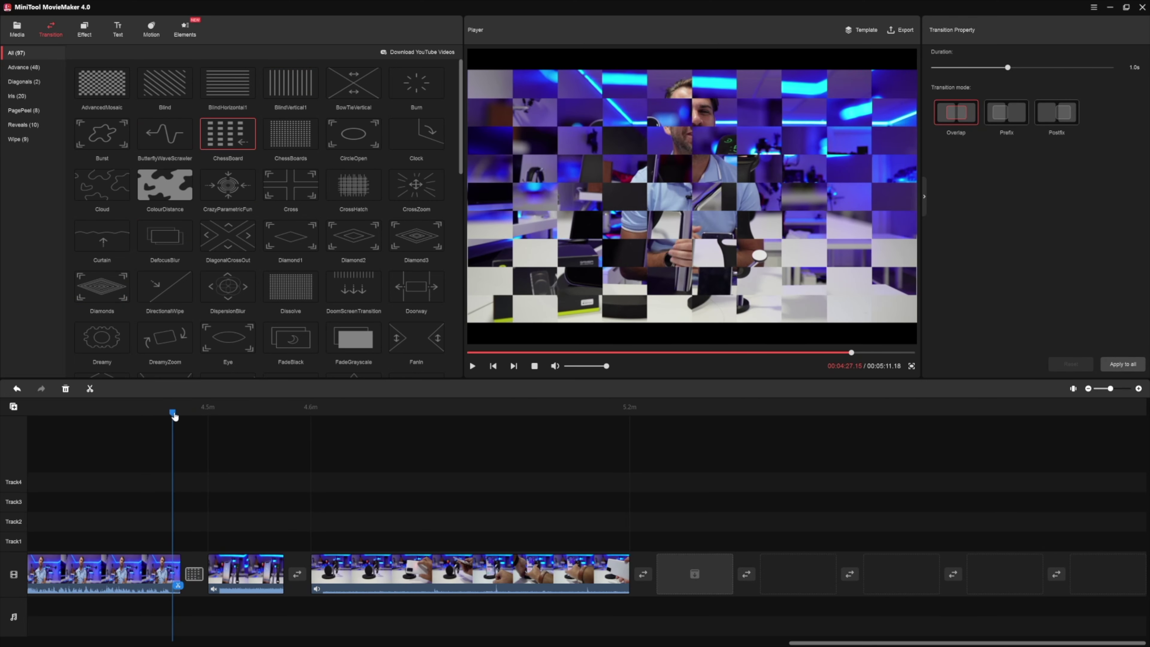
click(471, 367)
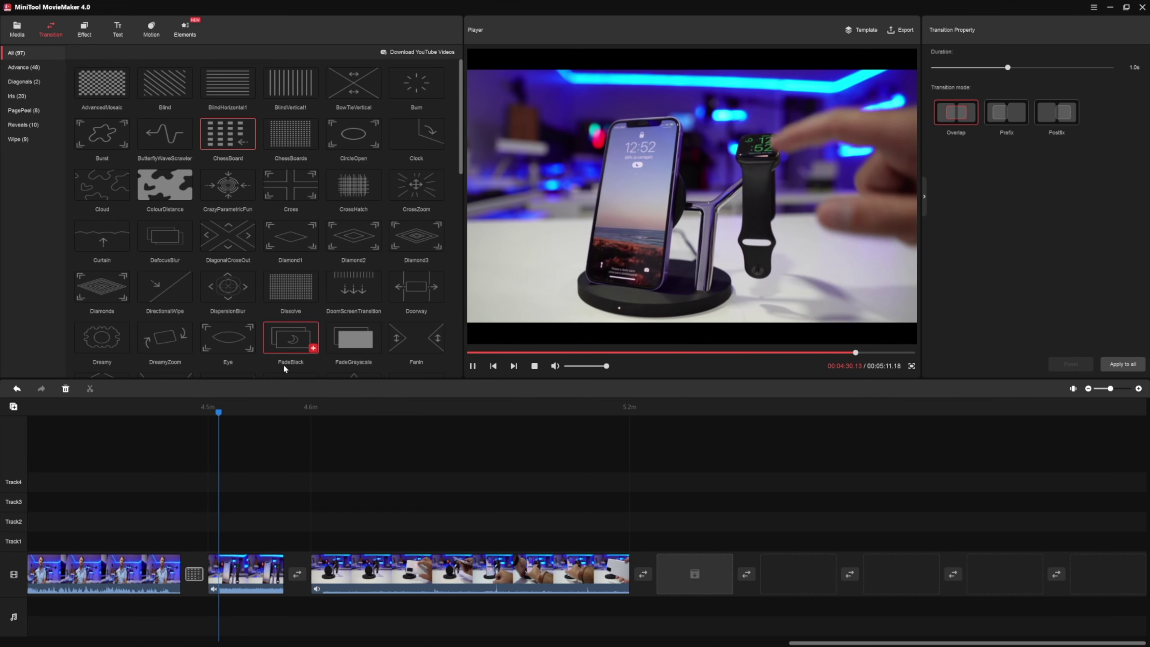
key(space)
Rewind to just before the ChessBoard transition and play it again to review it
scroll(213, 173, down, 5)
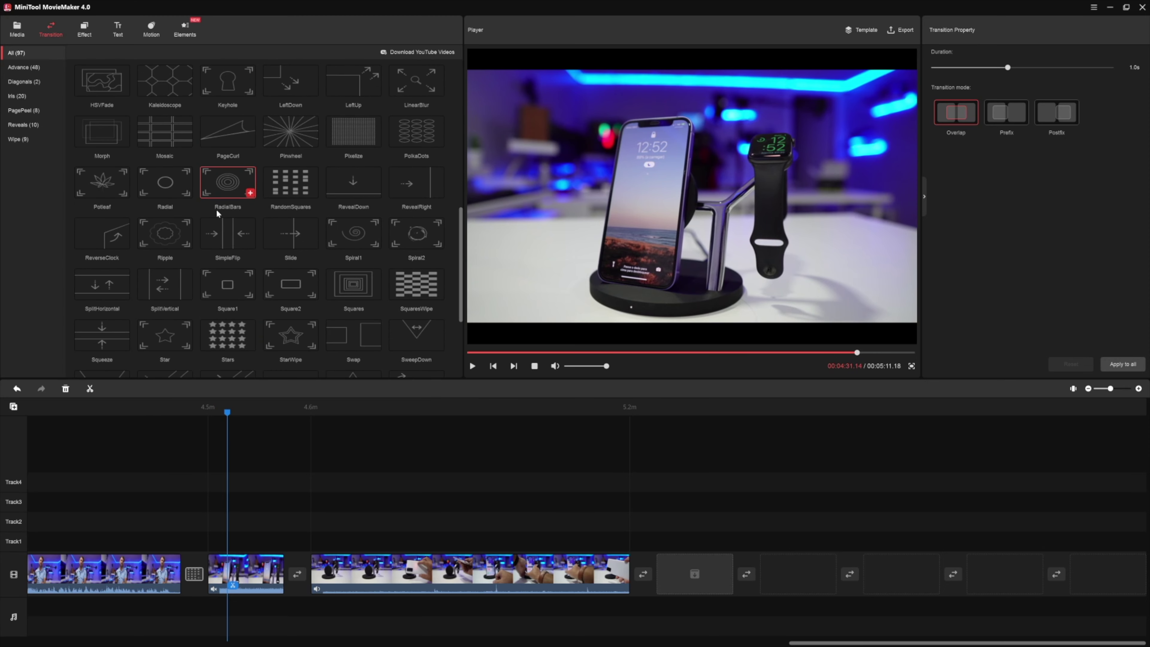
scroll(214, 214, down, 1)
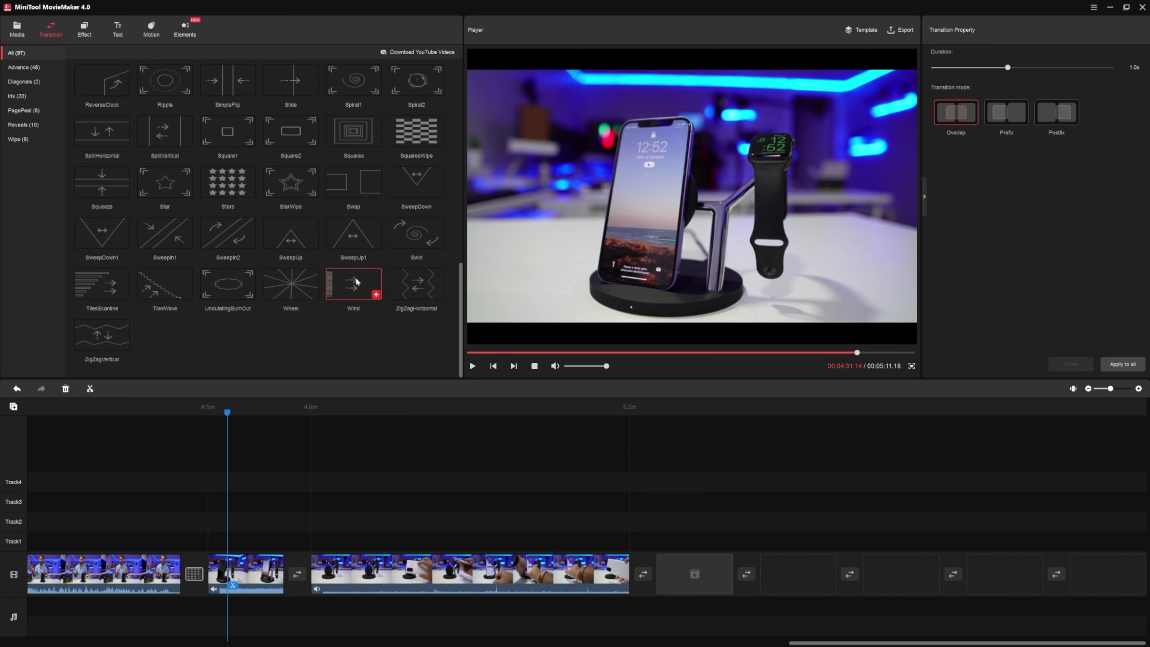
drag(190, 486, 175, 486)
click(473, 366)
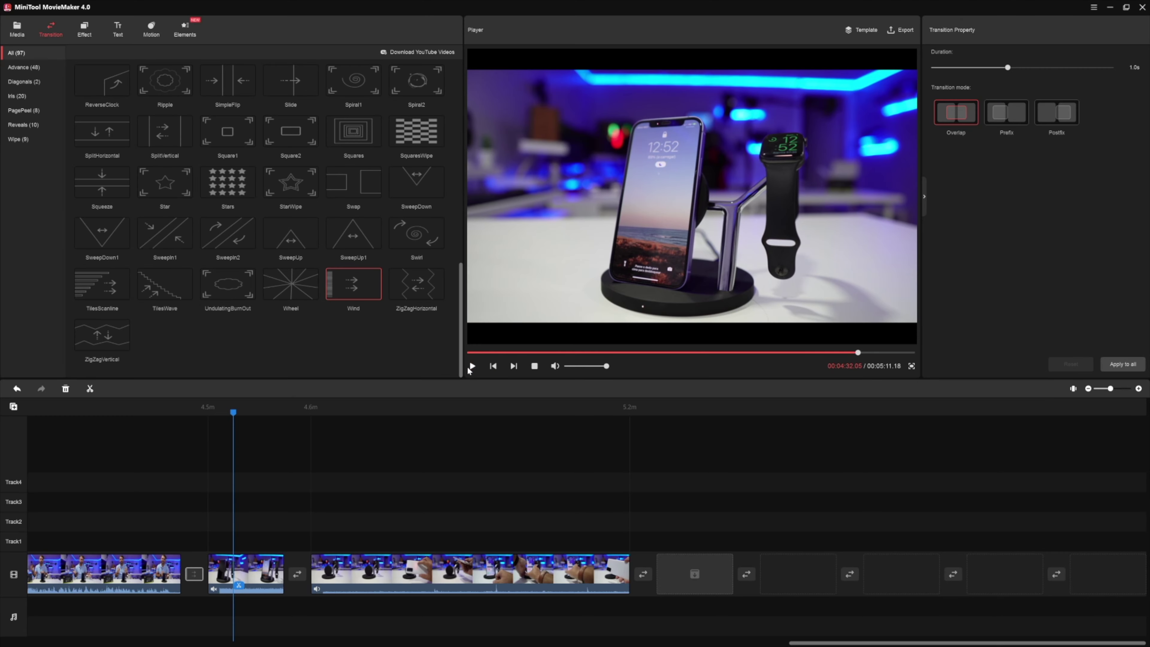
scroll(239, 198, up, 3)
scroll(239, 198, down, 3)
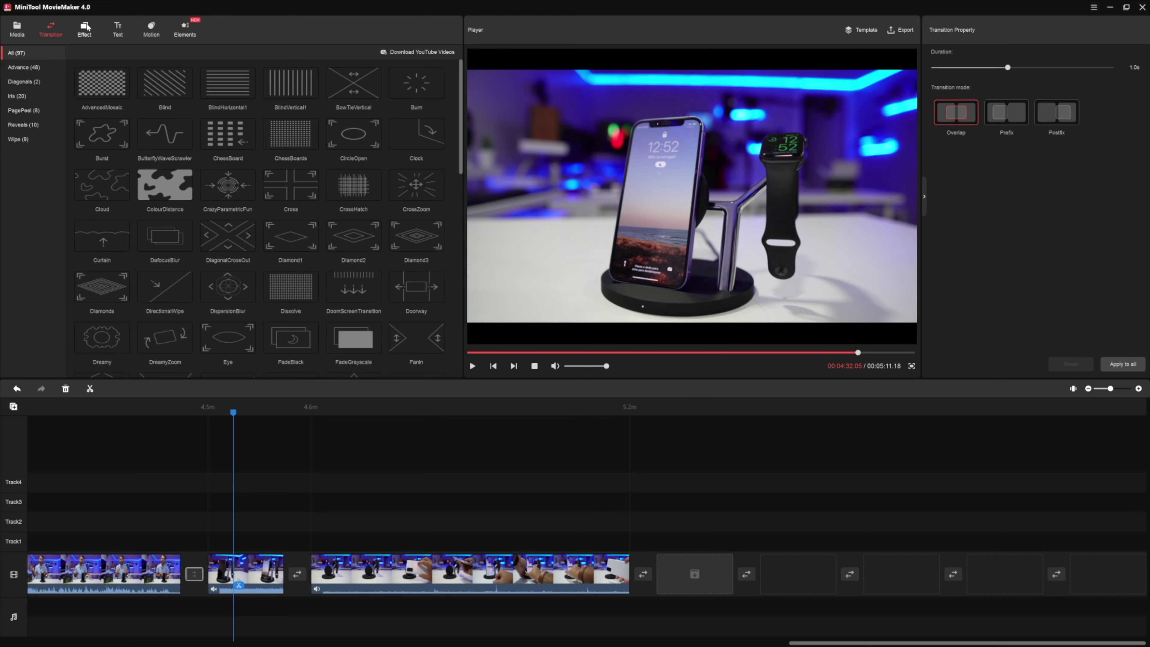
Apply the Toaster colour filter to the first clip on the timeline
click(85, 29)
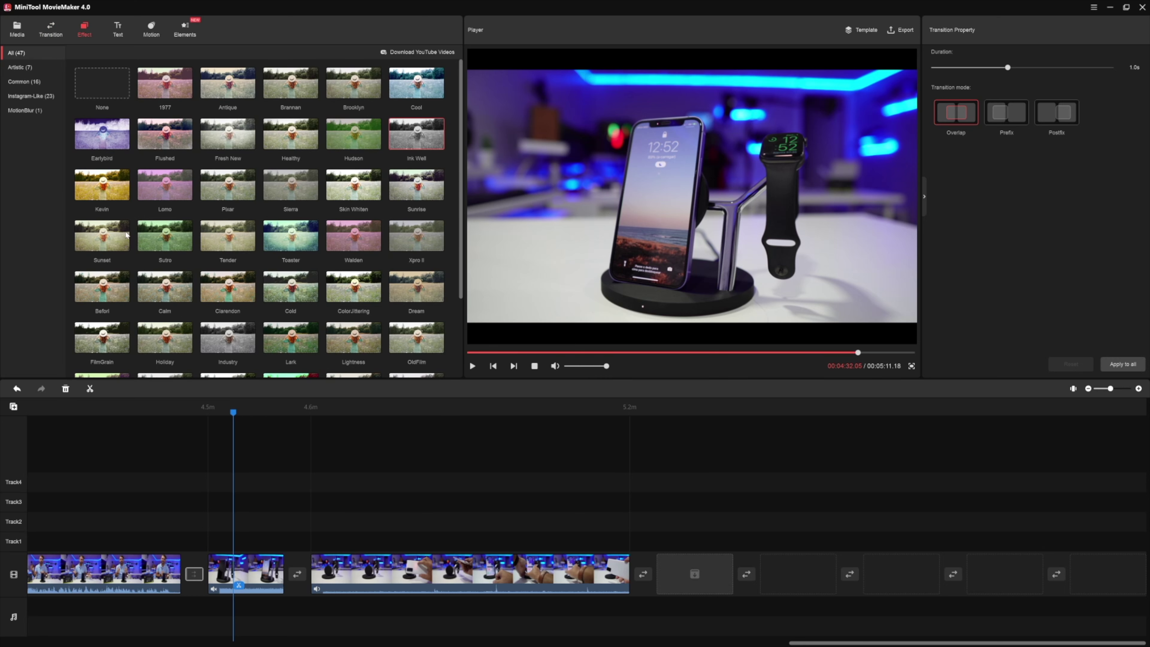
drag(233, 417, 240, 417)
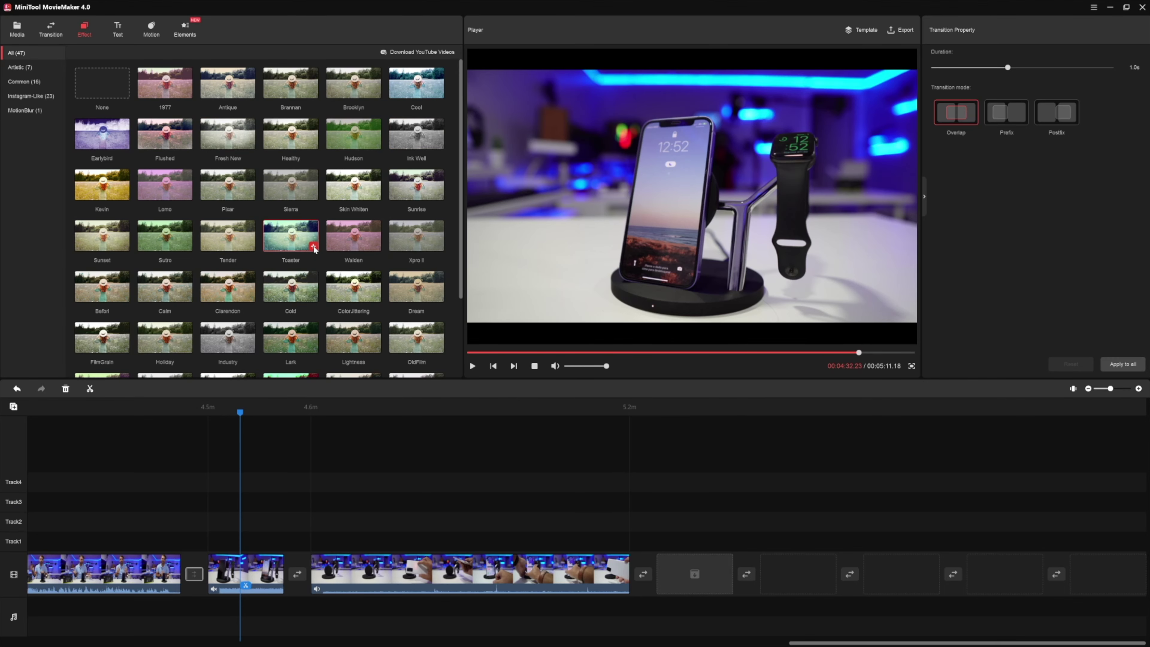
click(106, 553)
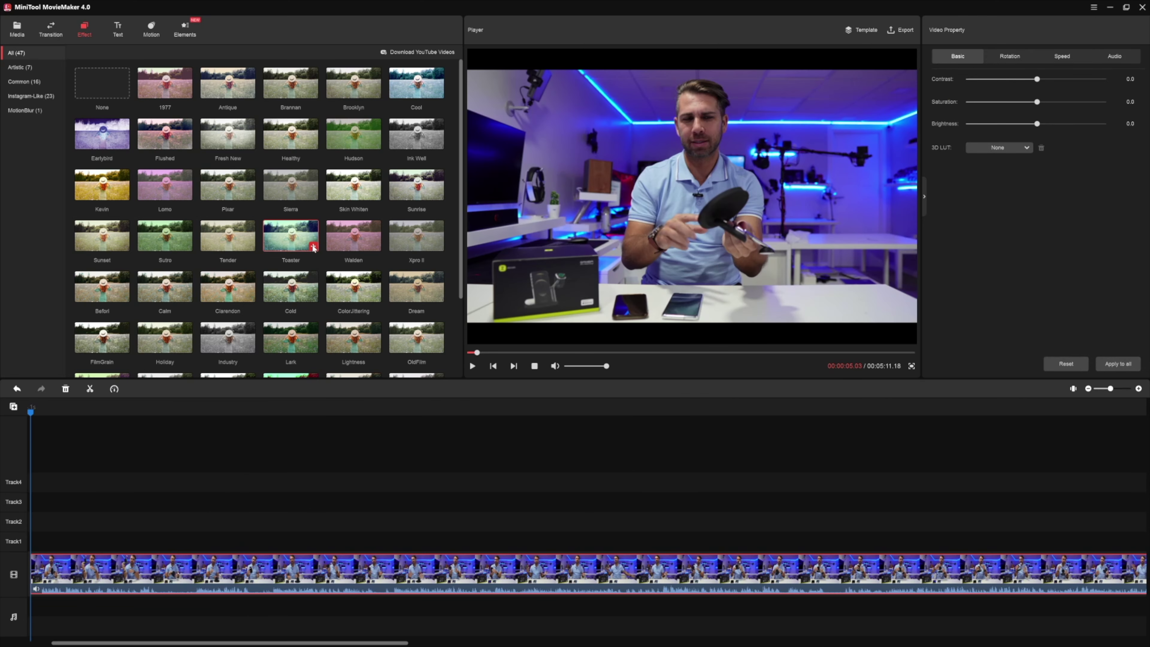
click(313, 247)
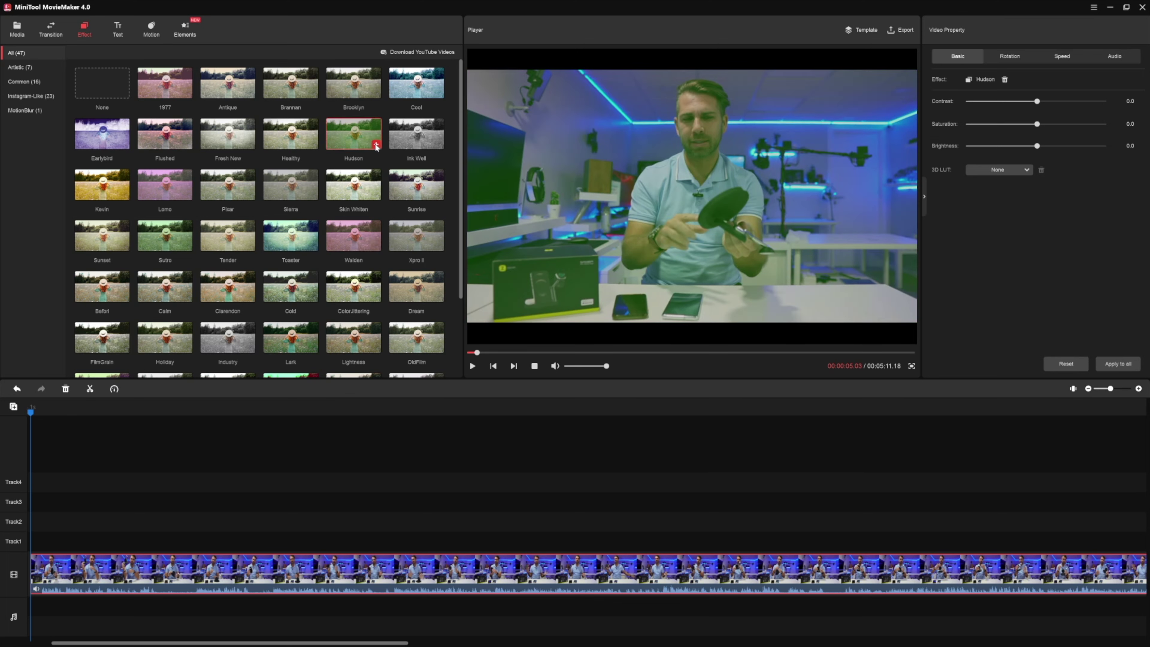
Remove the Ink Well effect from the clip and bring up the text caption templates
mouse_move(227, 190)
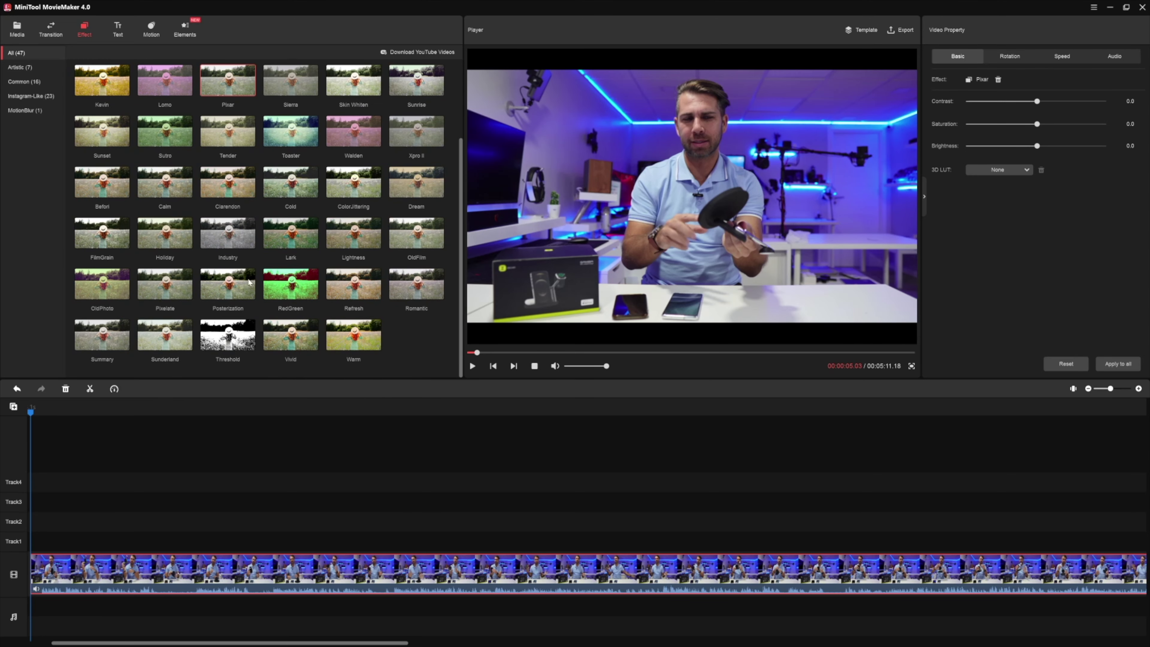
scroll(362, 227, up, 1)
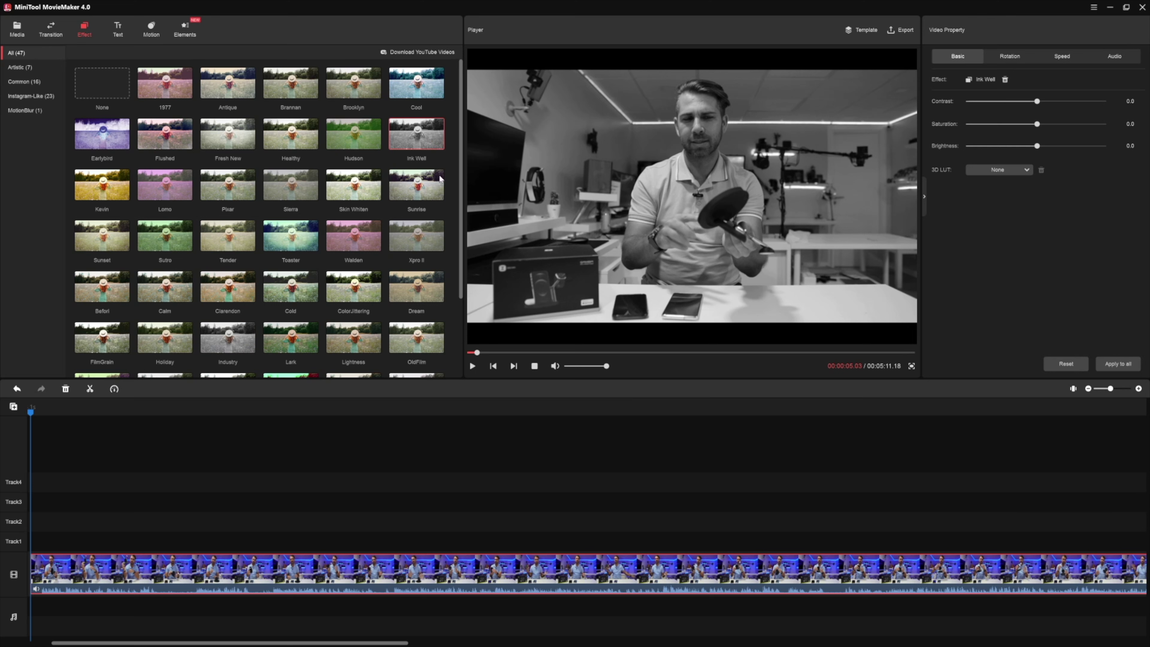
click(1005, 80)
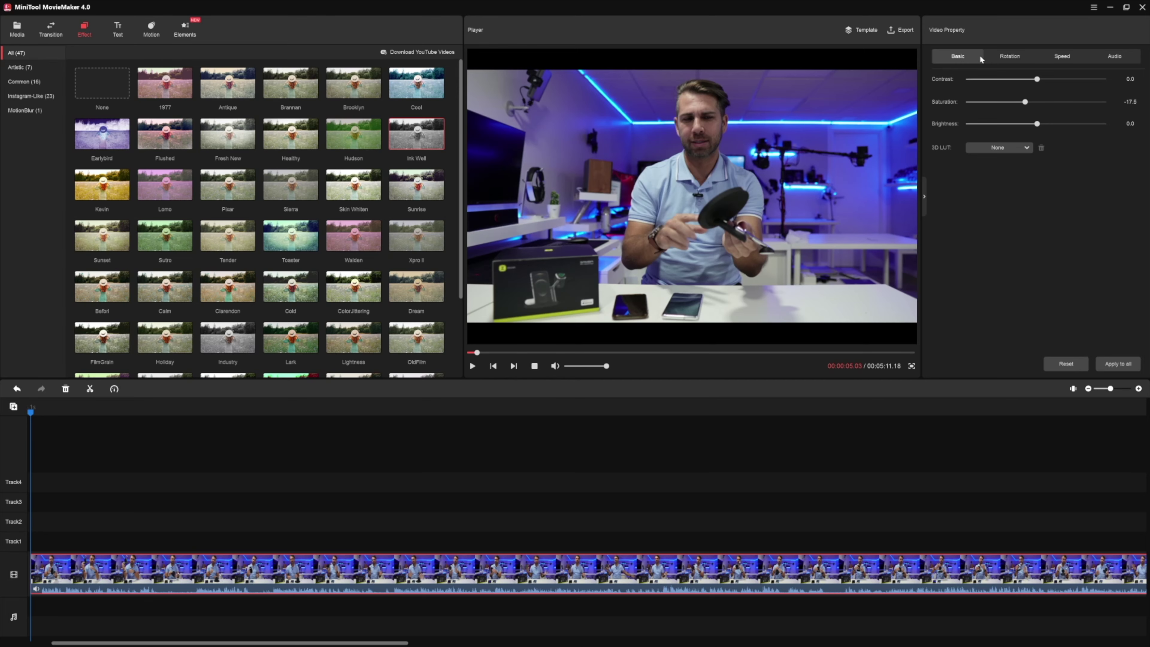
click(118, 31)
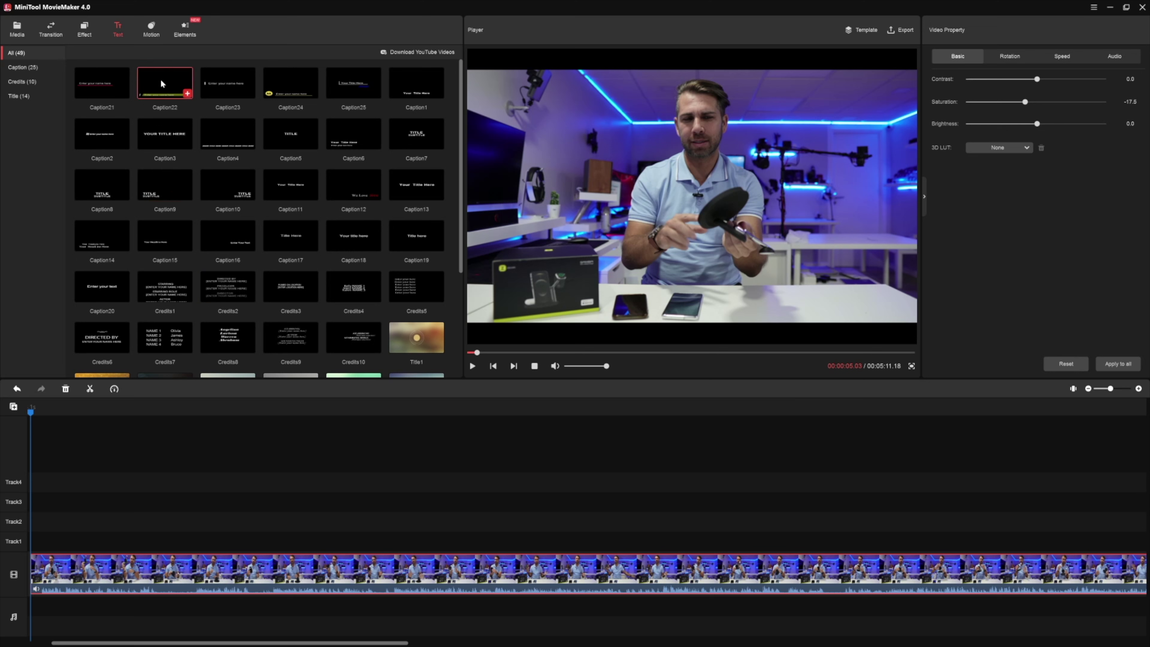
Place a Caption22 lower-third at the video's start and replace its placeholder with the presenter's name
drag(164, 82, 40, 542)
drag(30, 411, 59, 414)
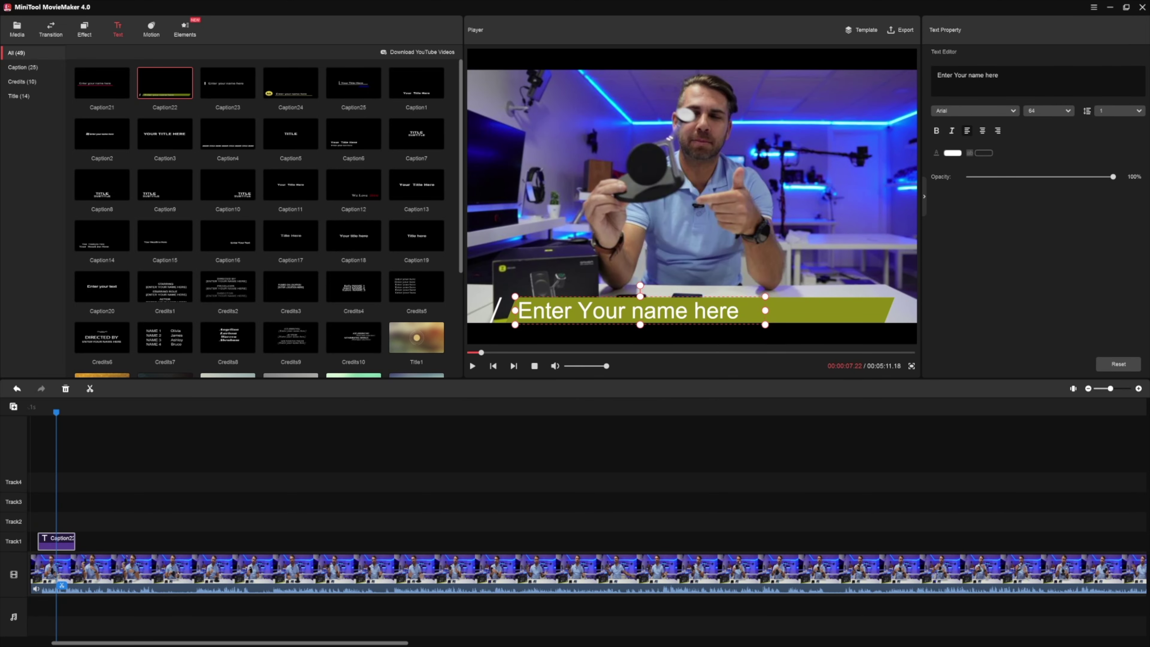
key(BackSpace)
key(BackSpace)
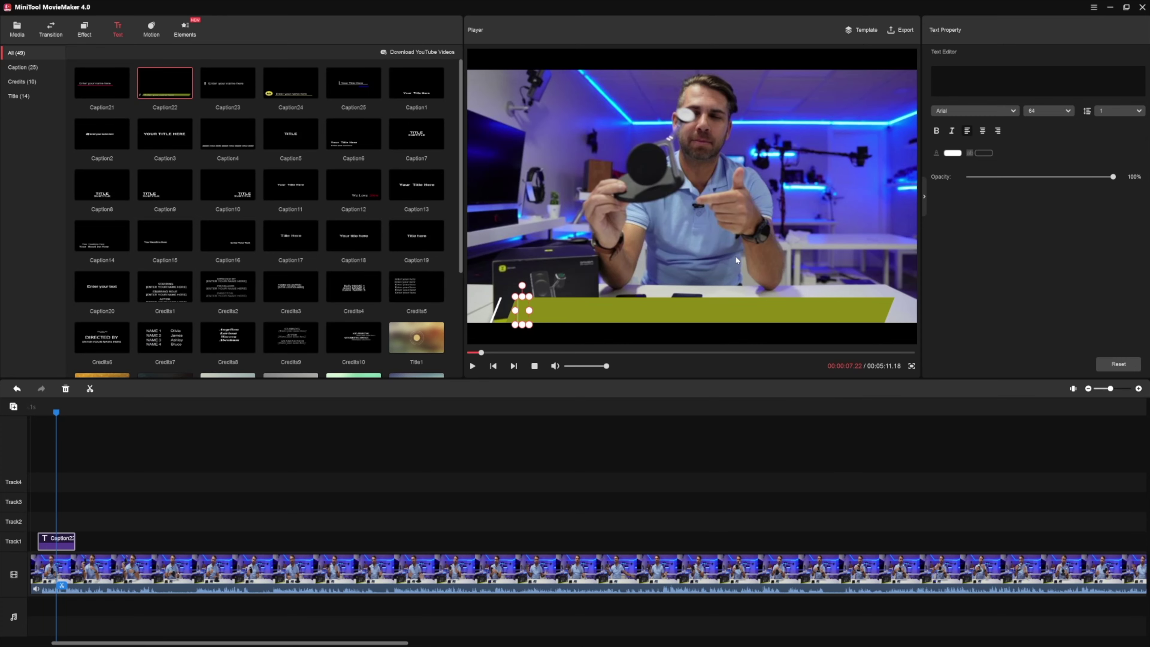
text(Robe)
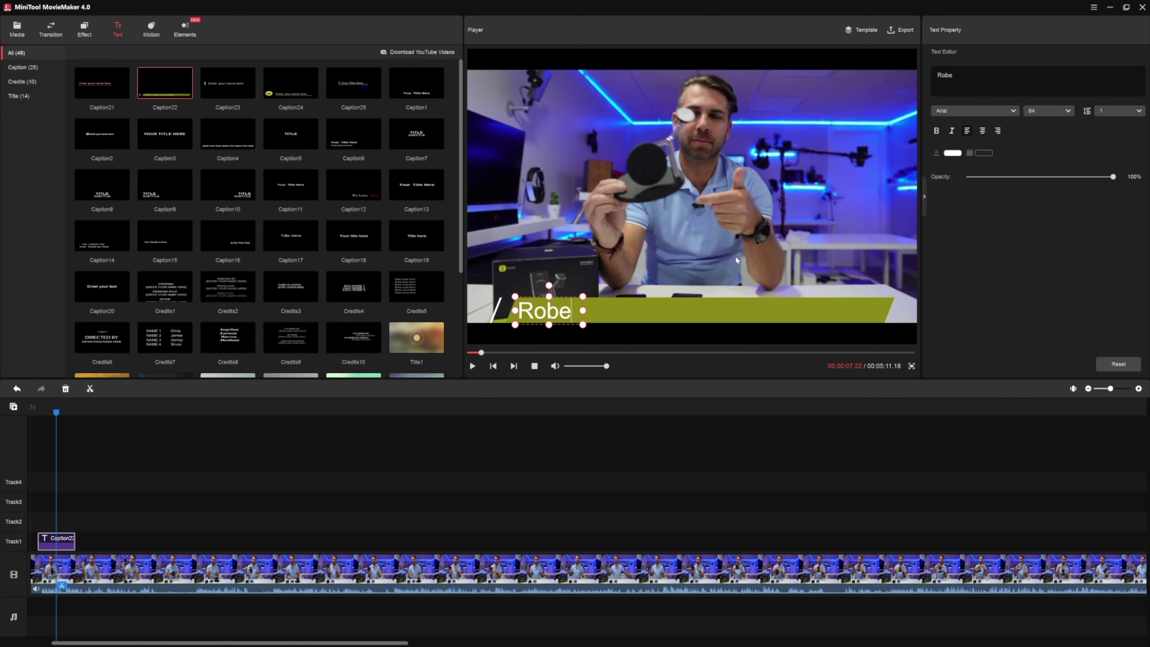
text(rto Jorge)
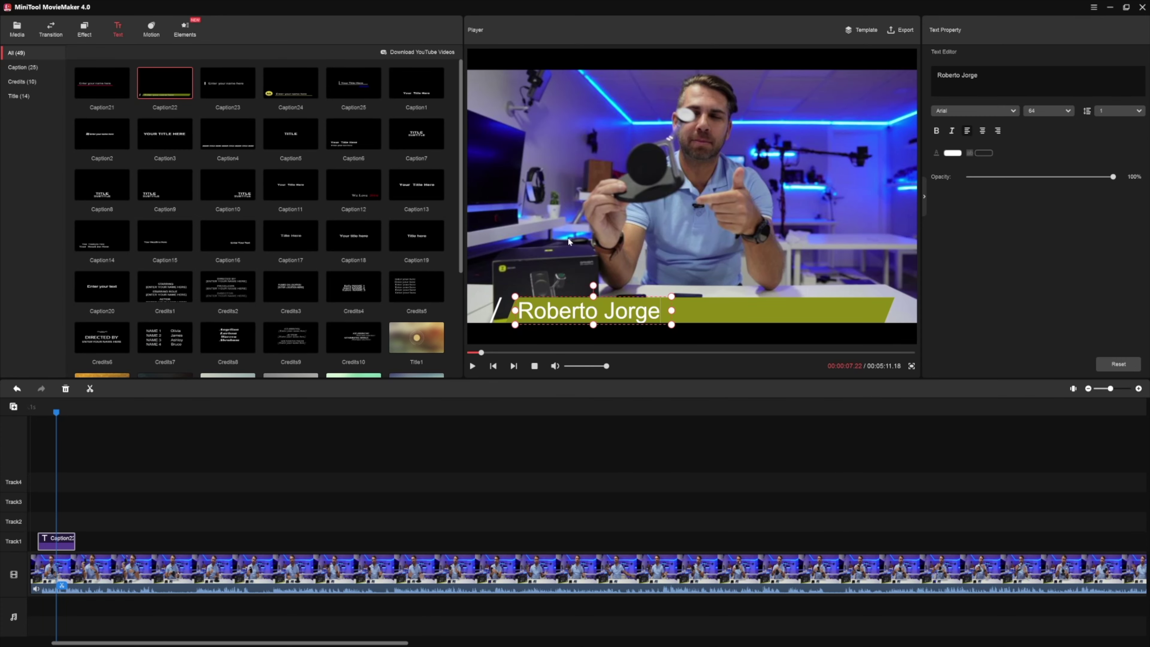
Replay from just before the caption to check the presenter's name appears correctly
drag(56, 417, 32, 413)
click(475, 366)
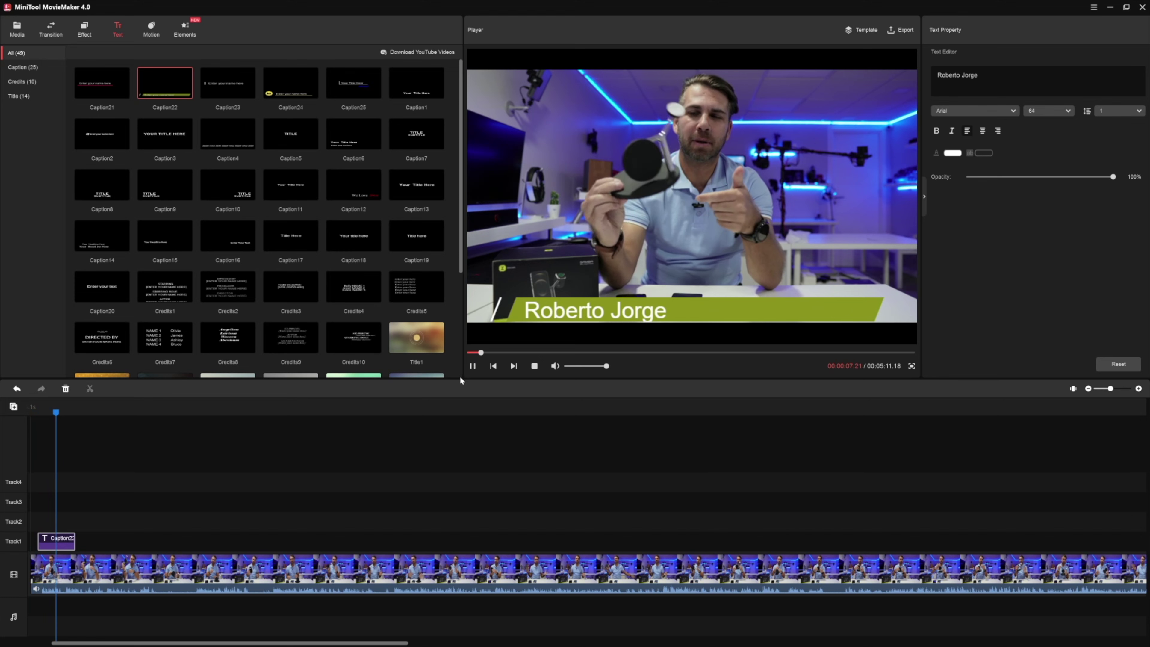
click(474, 366)
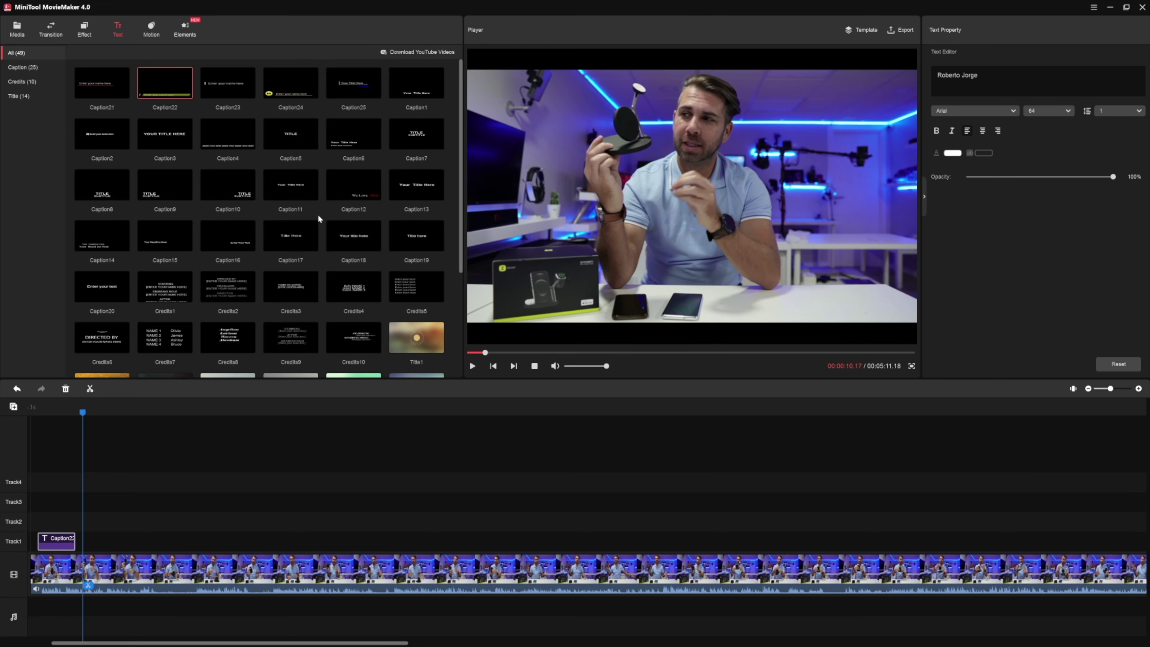
Add Caption12 on Track2 and, at 9.07 s, move 'We Love' and red '2016' beside the presenter
scroll(319, 219, down, 1)
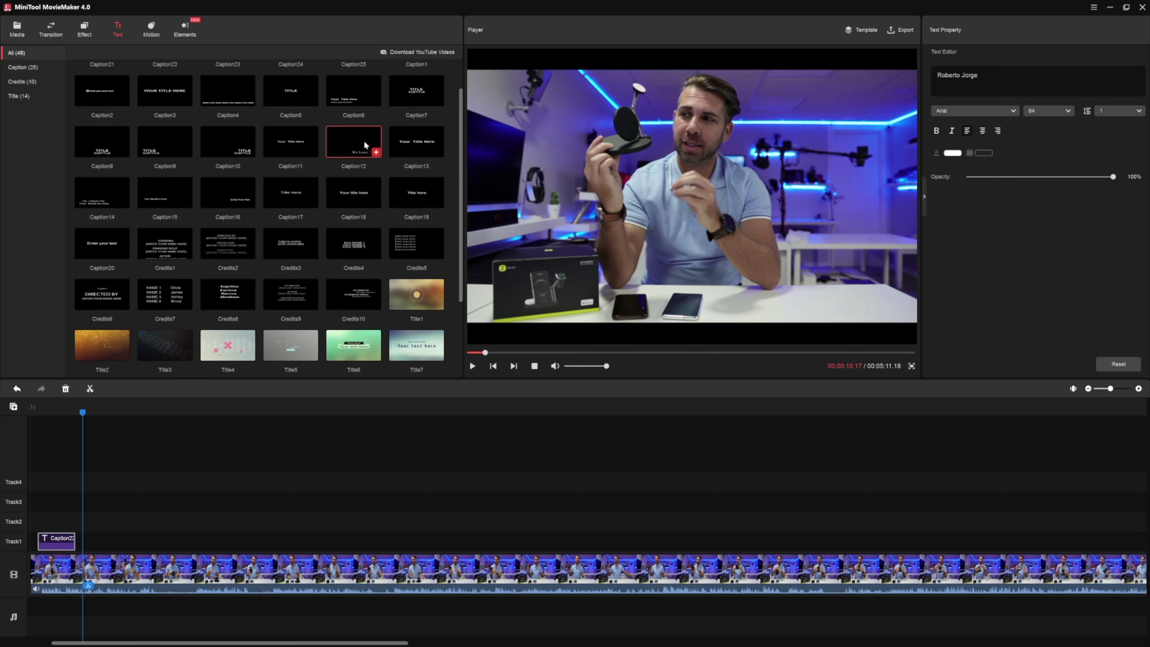
drag(353, 145, 53, 516)
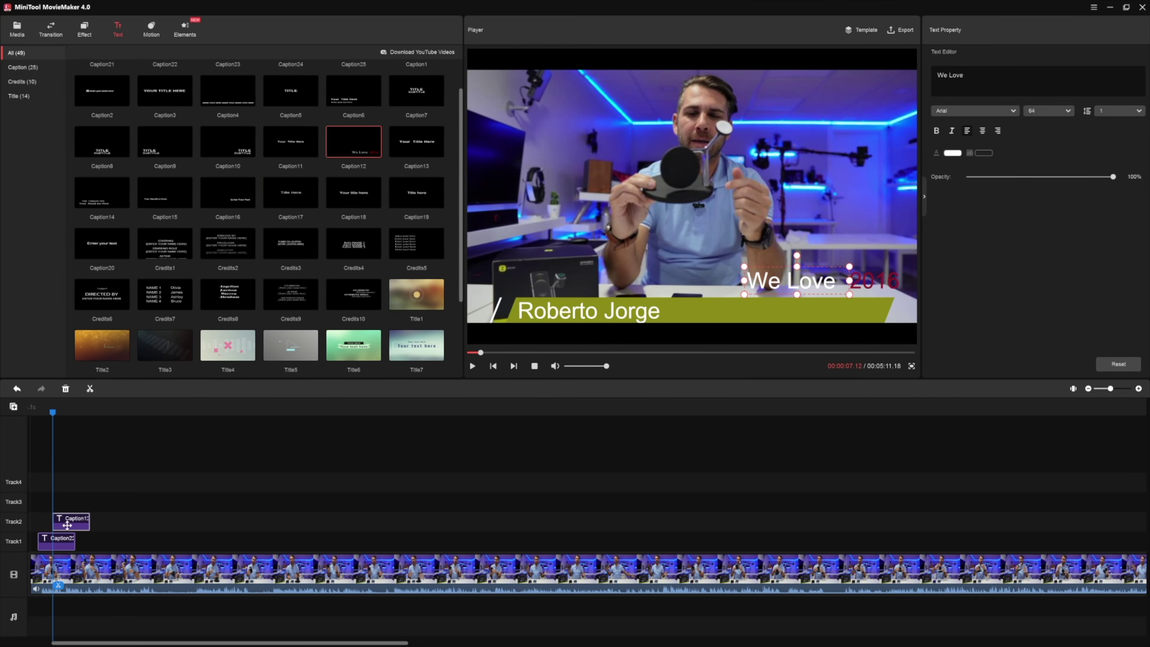
drag(52, 416, 70, 413)
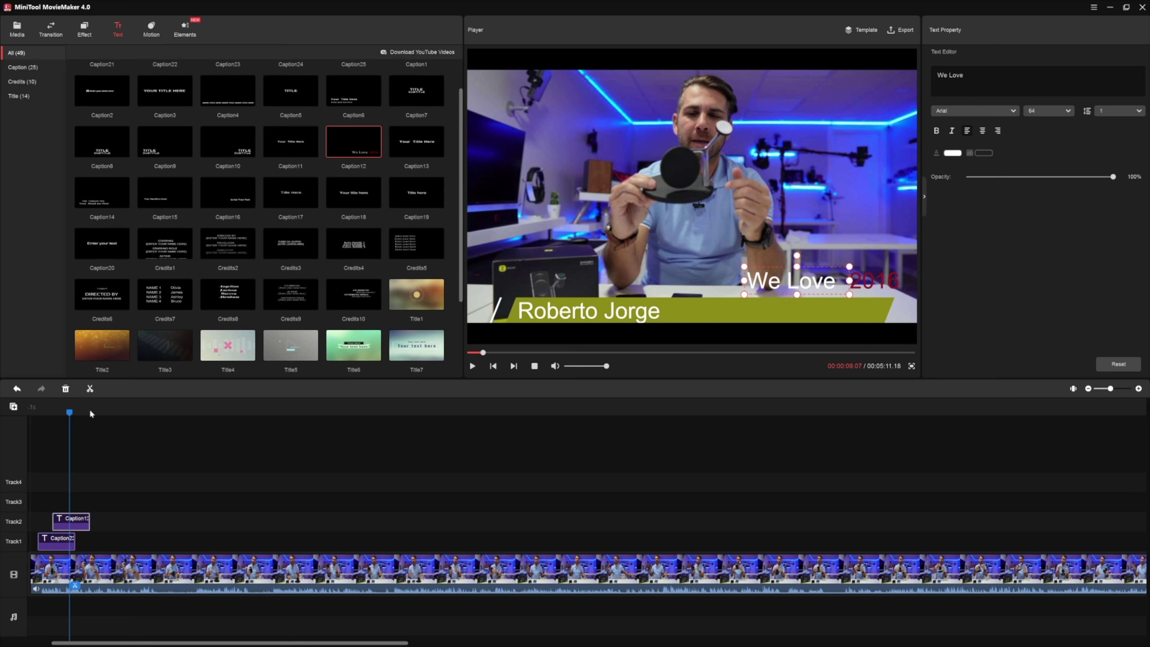
drag(842, 281, 819, 164)
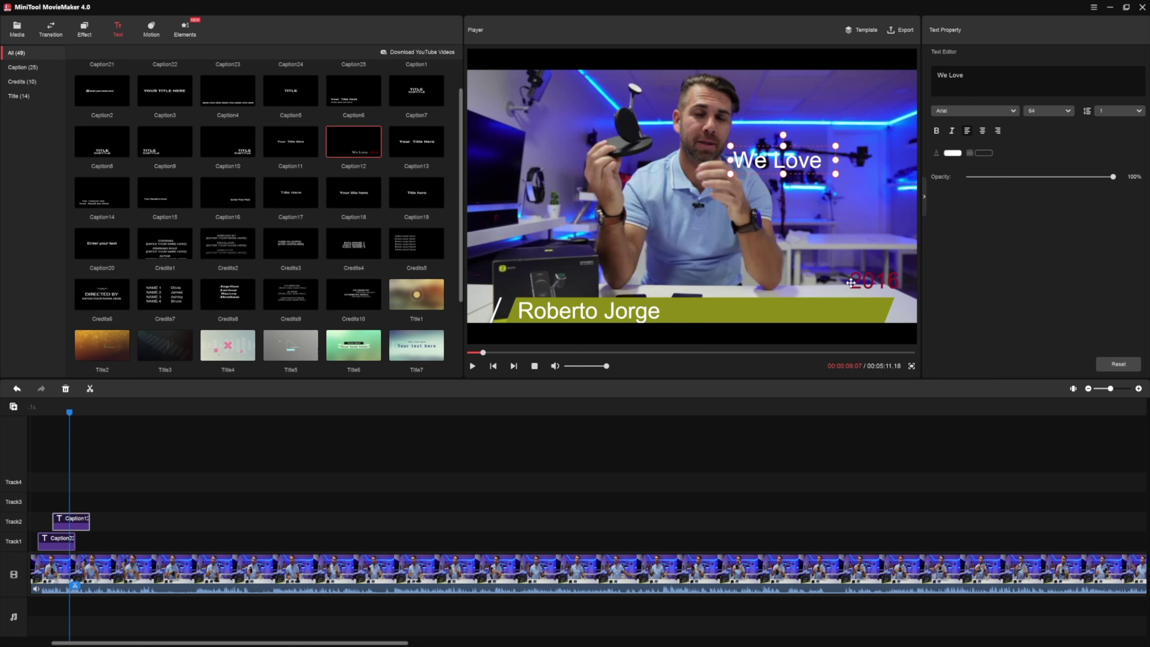
drag(862, 280, 751, 199)
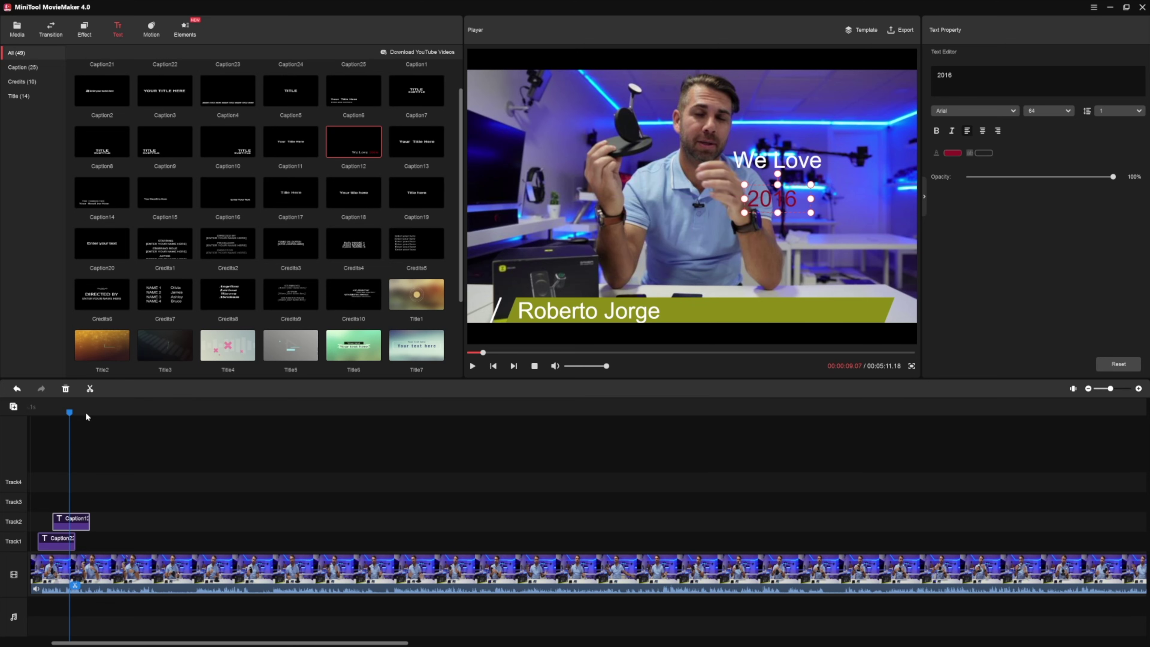
scroll(289, 229, down, 2)
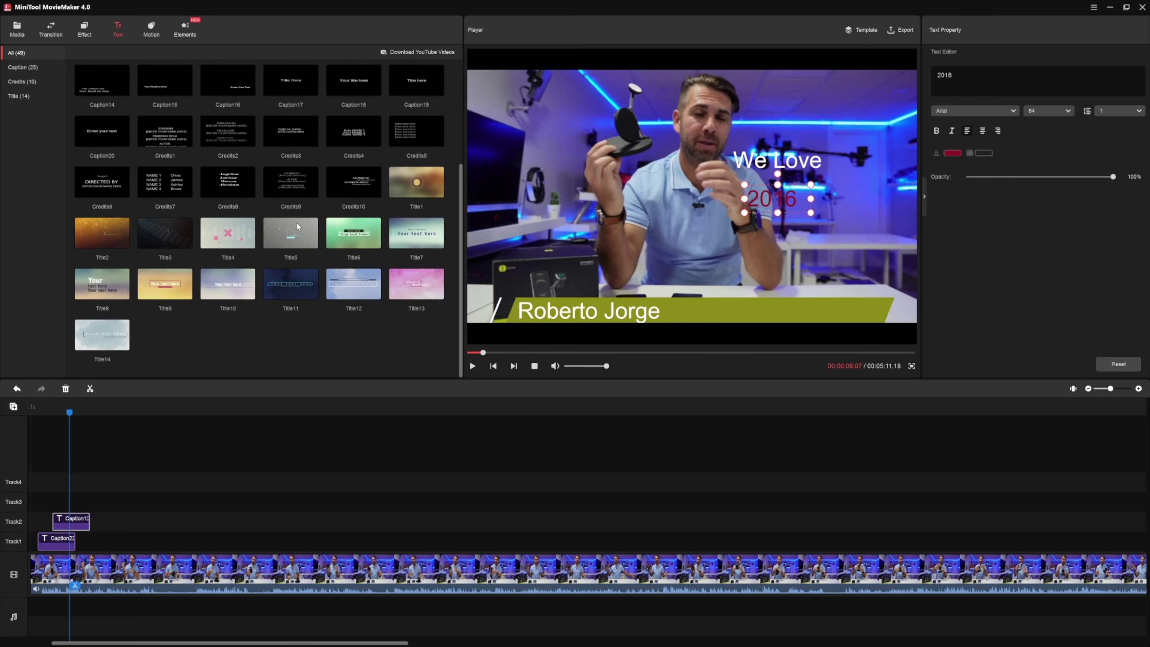
scroll(426, 177, up, 1)
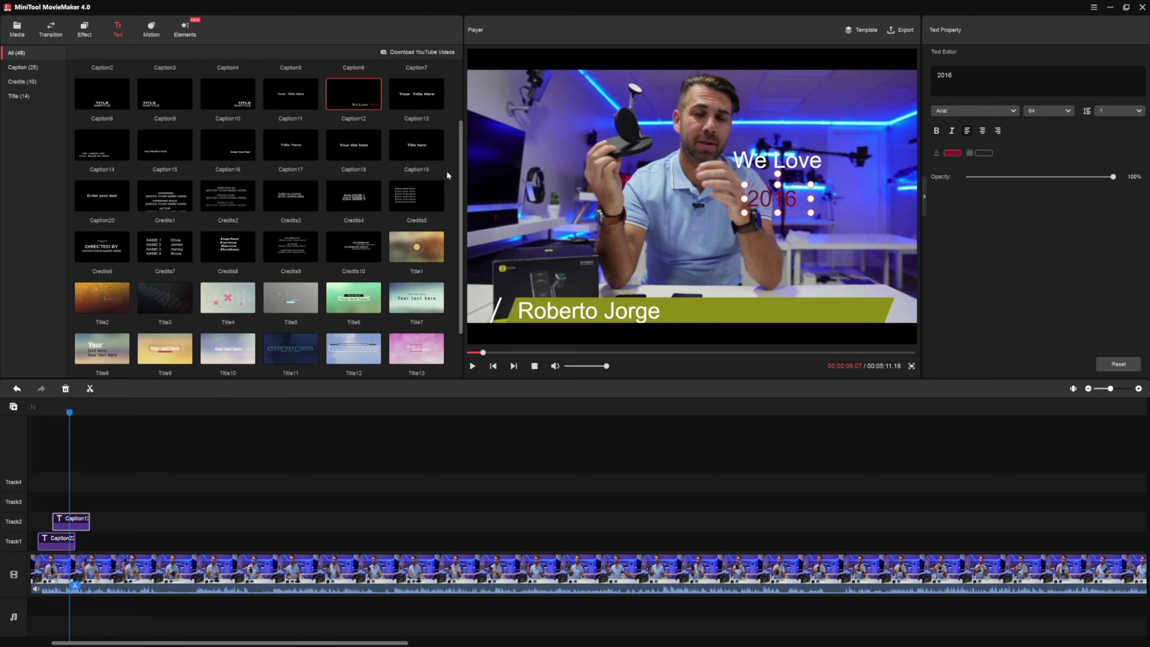
mouse_move(424, 142)
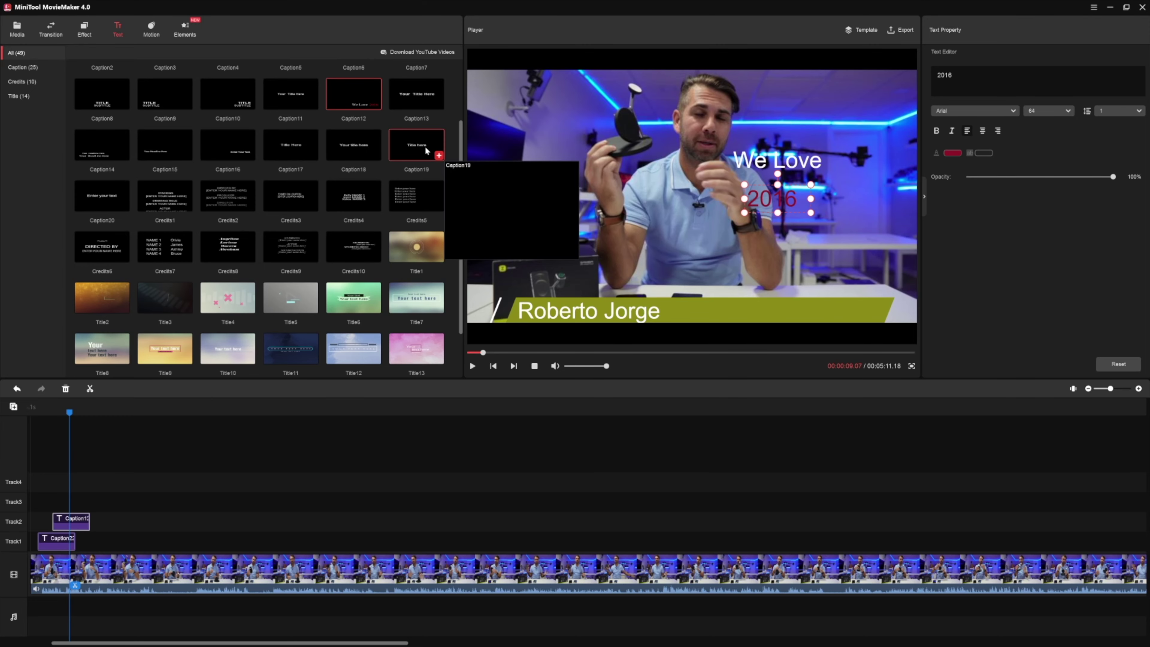
Split the clip at 22.22 s and about 28 s to isolate a short section
click(151, 28)
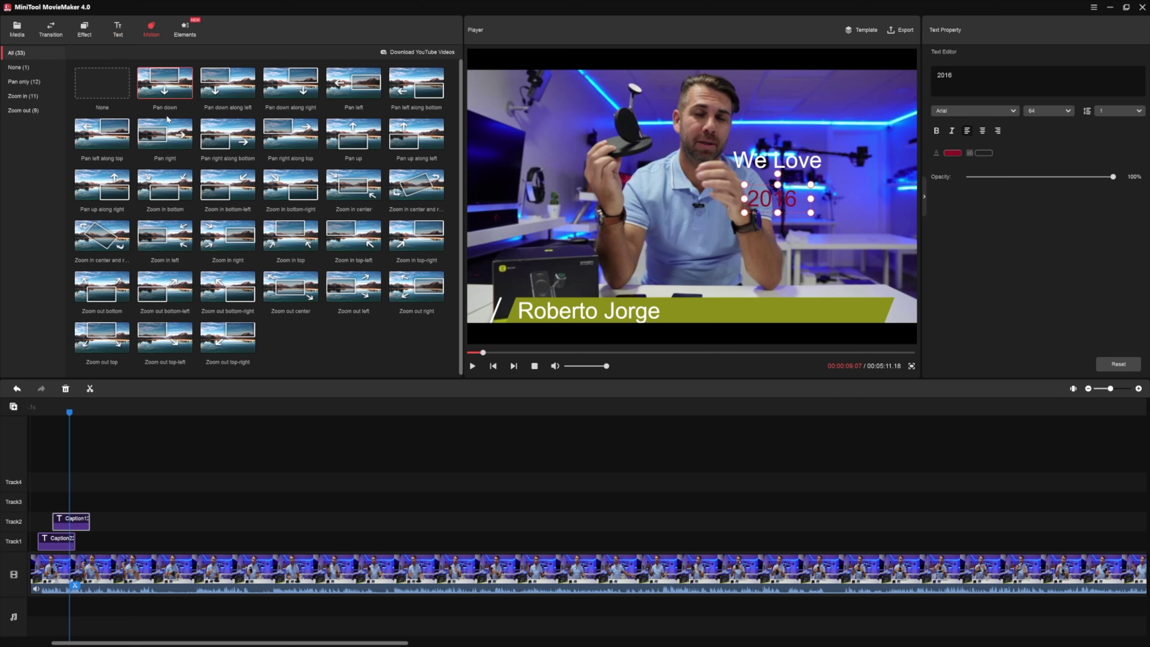
drag(71, 415, 198, 416)
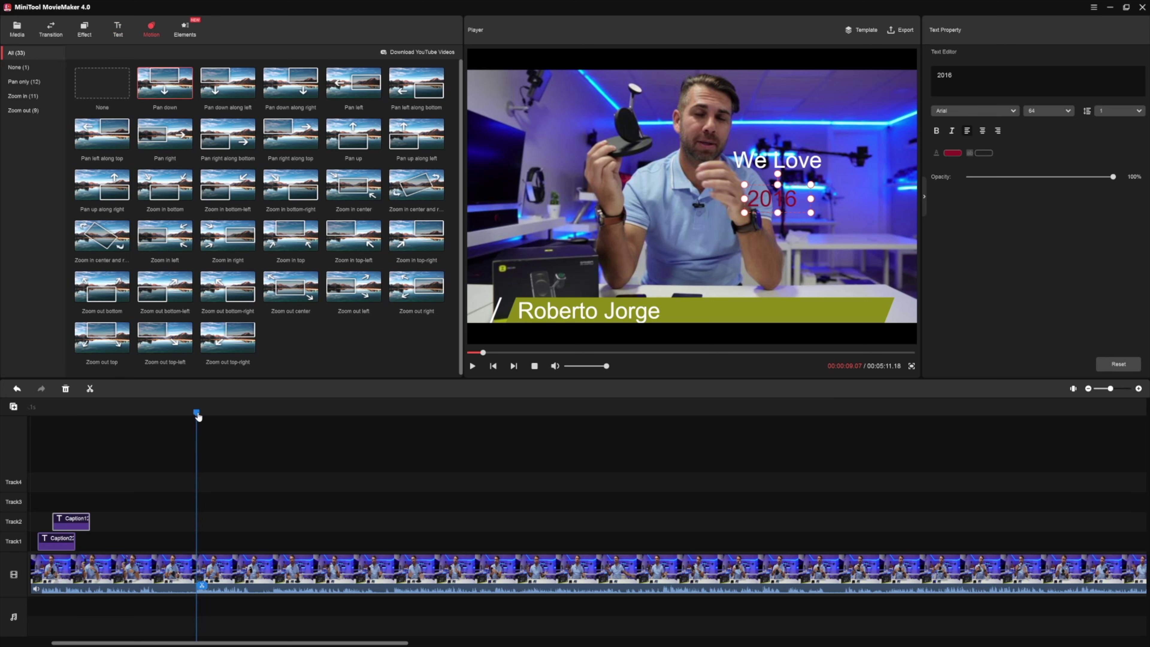
click(202, 586)
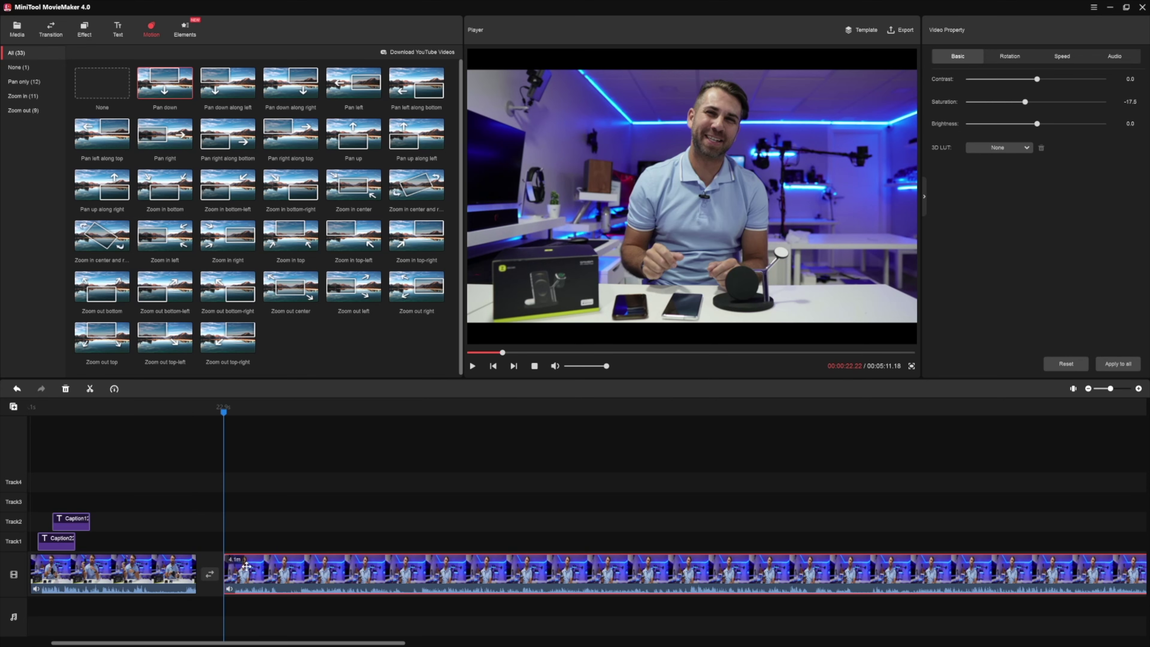
mouse_move(224, 415)
mouse_down()
mouse_move(280, 415)
mouse_move(224, 414)
mouse_up()
click(286, 586)
Give the short middle clip a Zoom in bottom-left motion and play it back to check
click(255, 565)
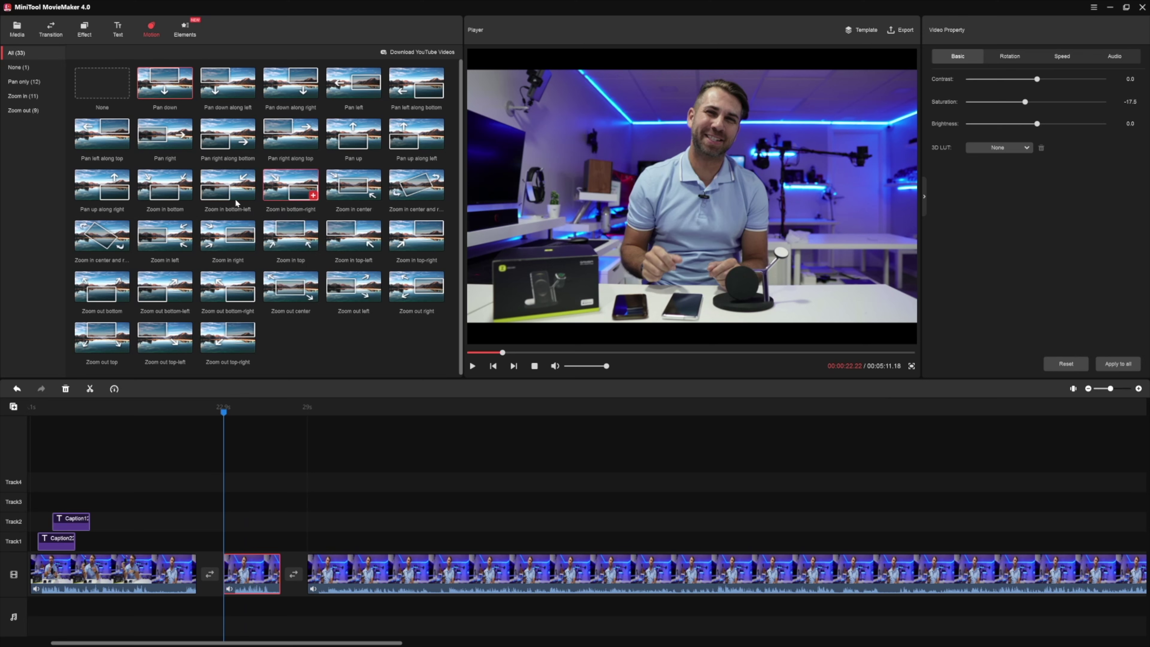
click(251, 196)
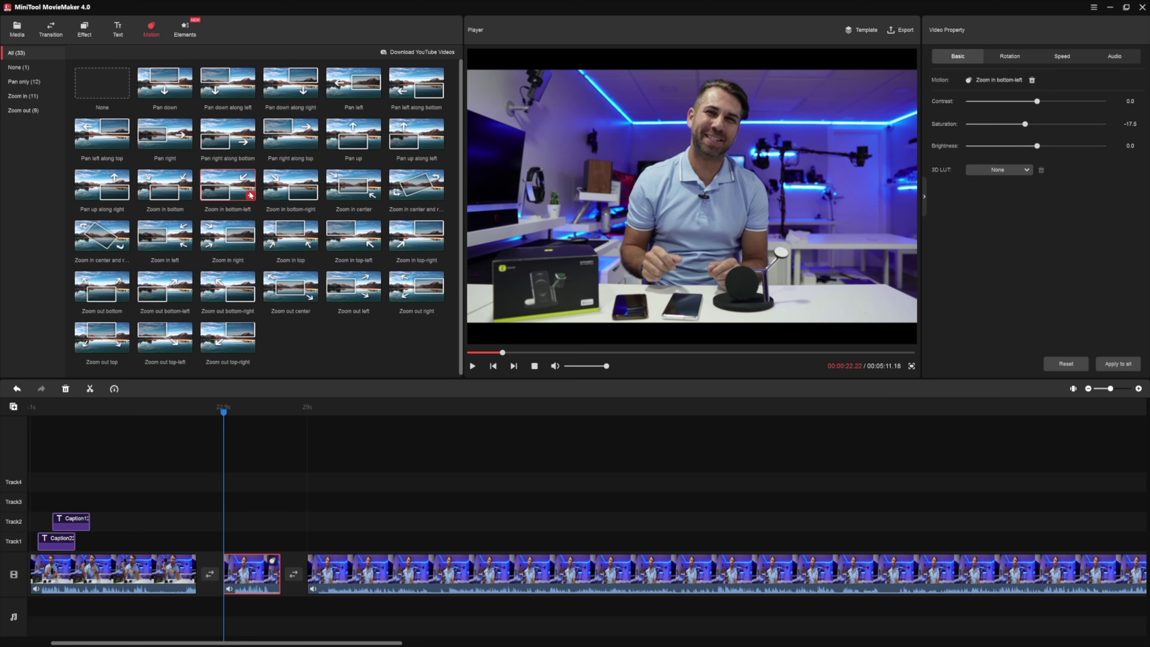
drag(224, 415, 218, 413)
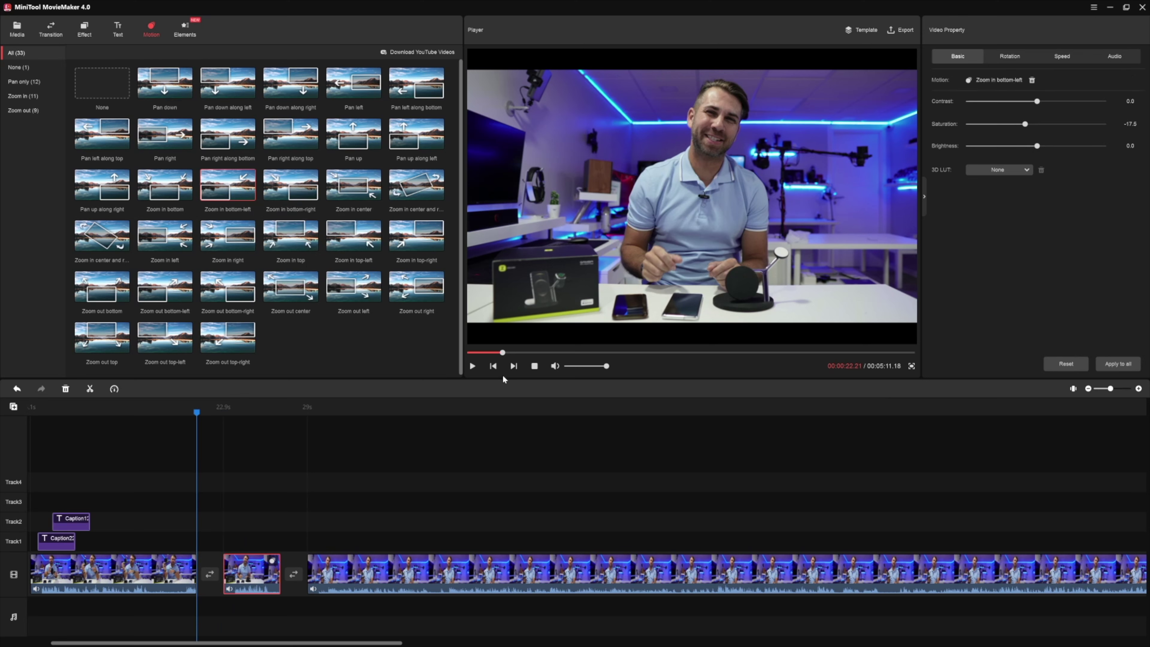
click(473, 366)
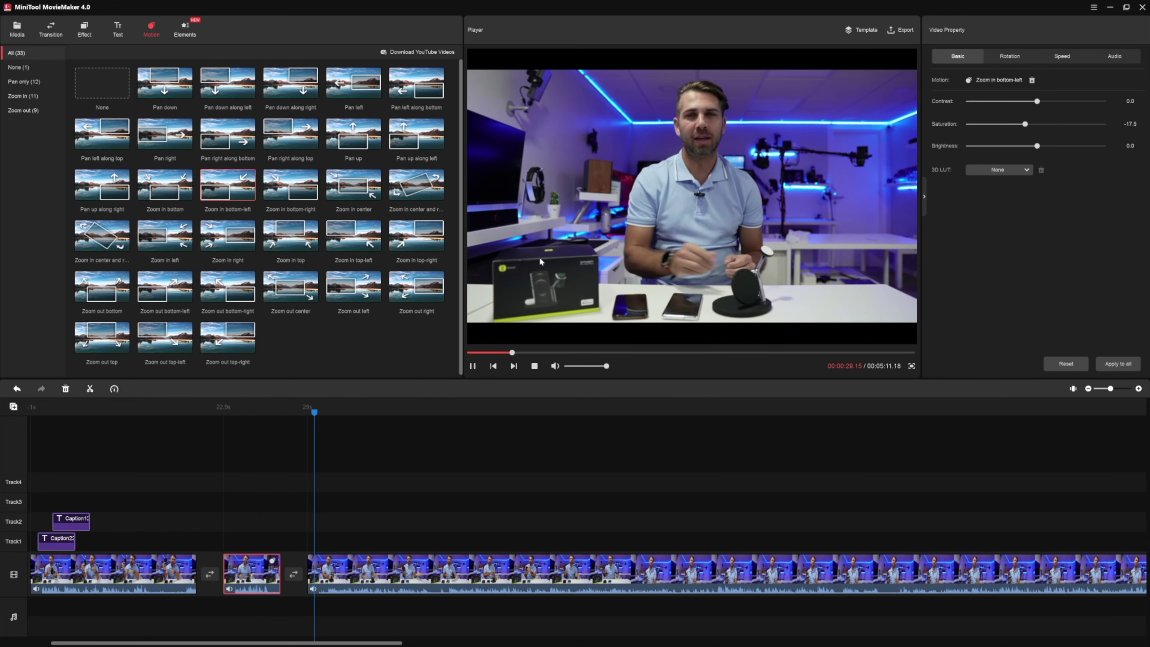
click(474, 366)
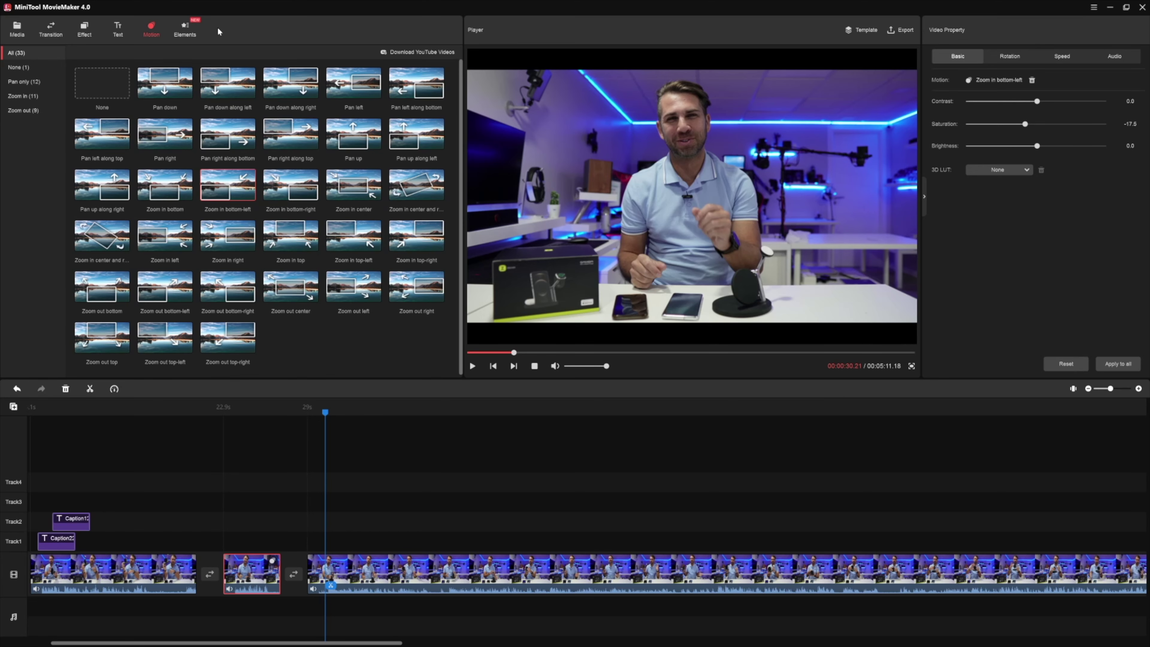
click(185, 29)
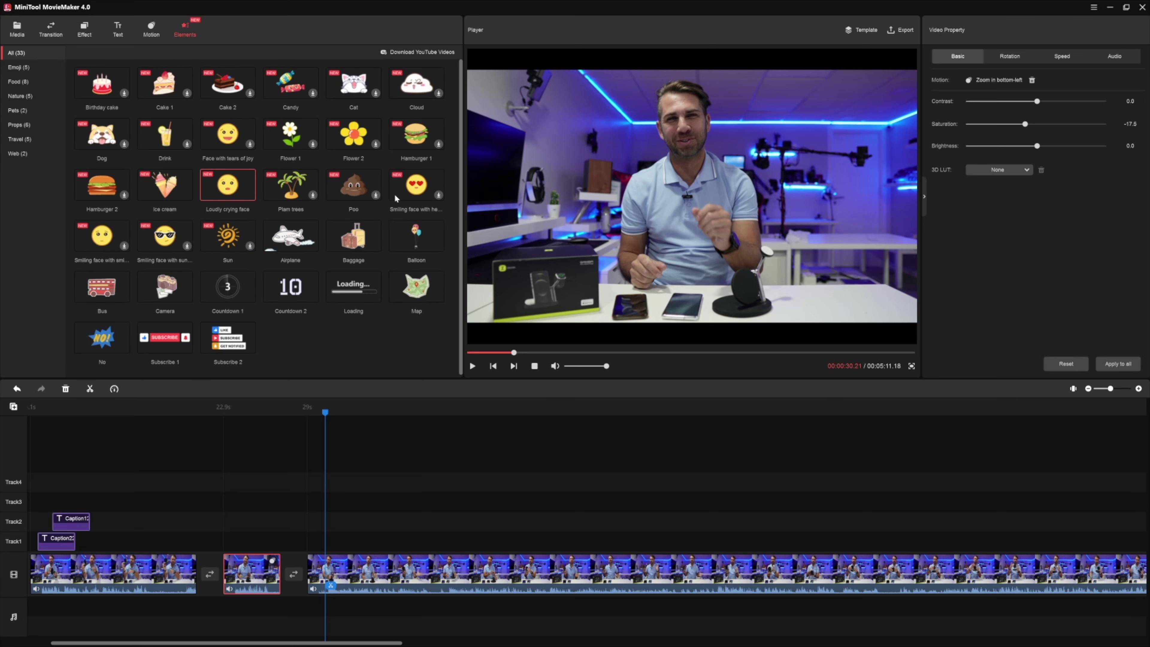